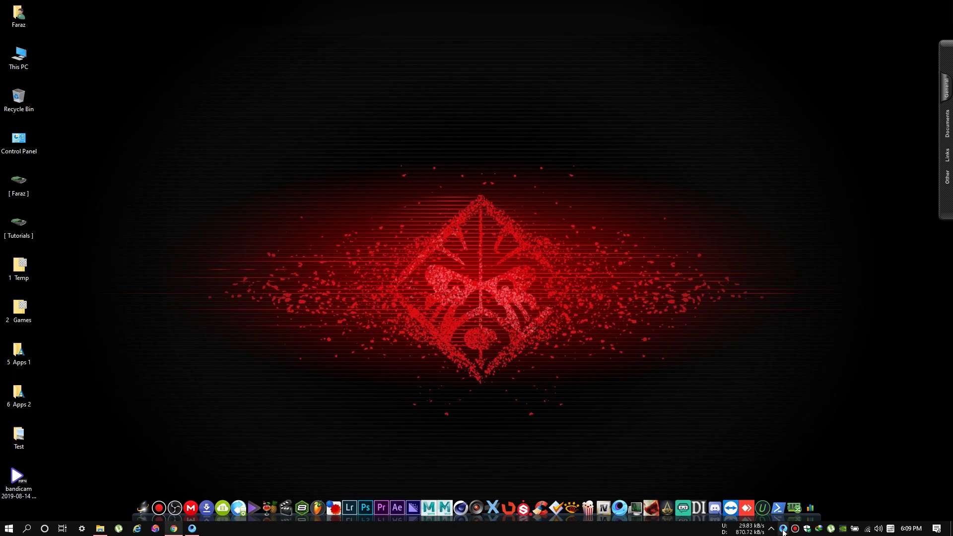
- Open Gameloop, check it for a newer version, and dismiss the update-check dialog
mouse_move(519, 58)
mouse_down()
mouse_move(533, 75)
mouse_move(521, 60)
mouse_up()
right_click(360, 31)
click(378, 58)
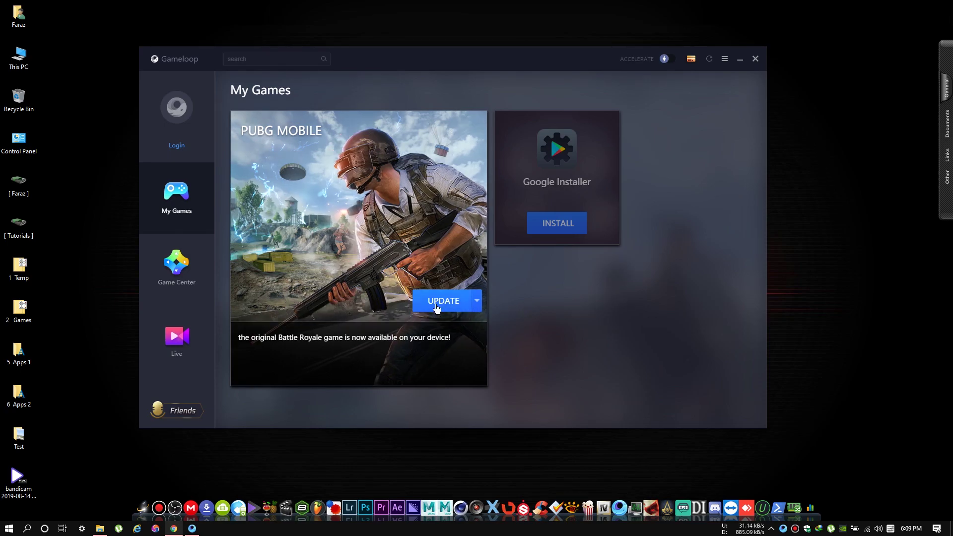
click(724, 59)
click(724, 76)
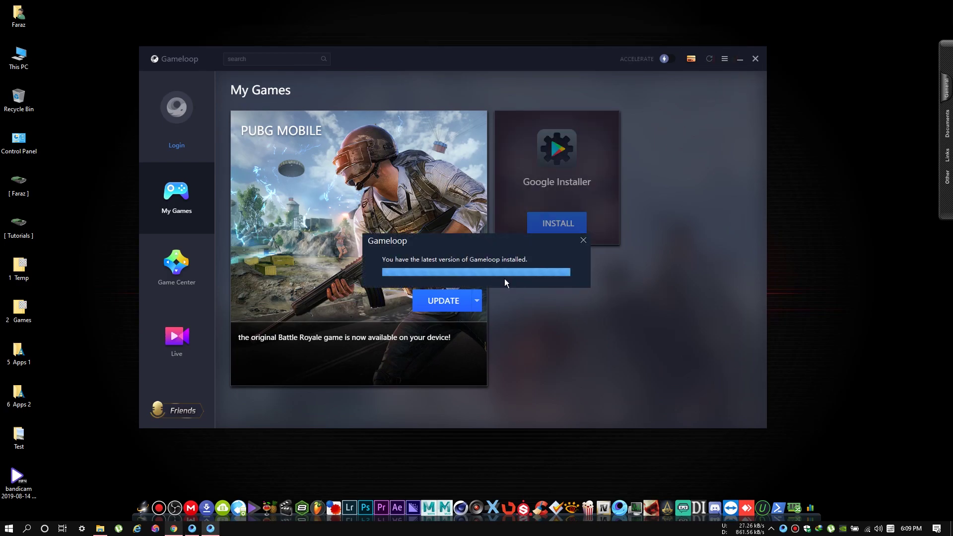
click(583, 241)
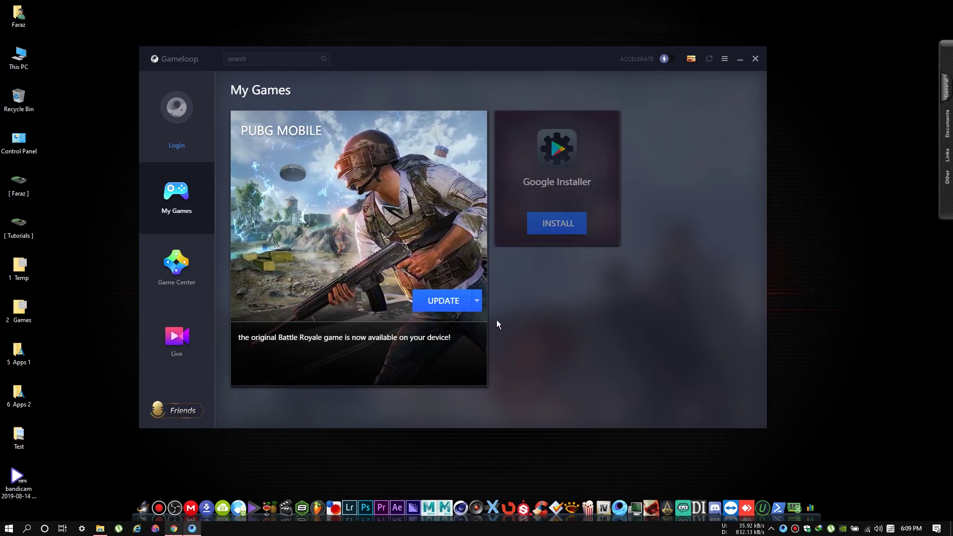
- Look through the extra options for PUBG MOBILE and the Diagnostic Tool's storage paths, then close the tool
click(477, 302)
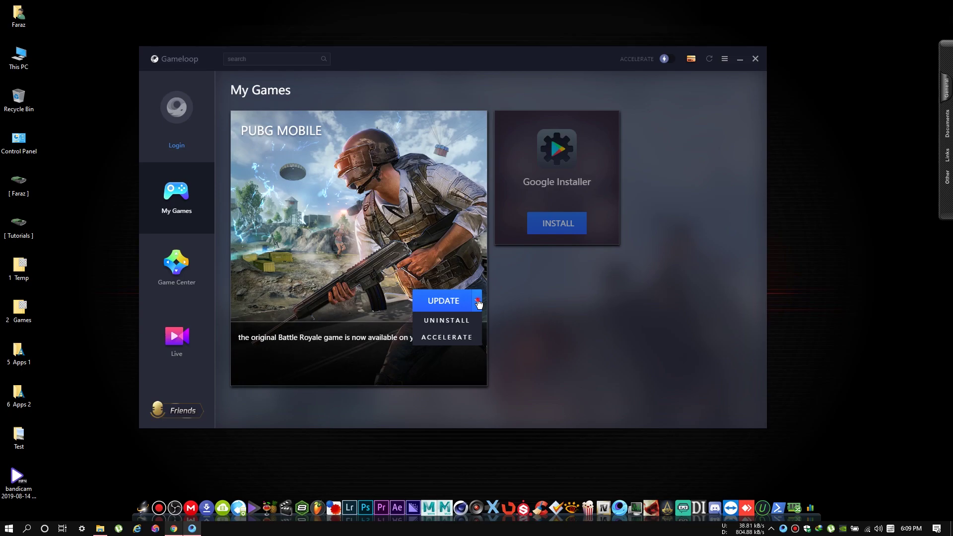
click(478, 302)
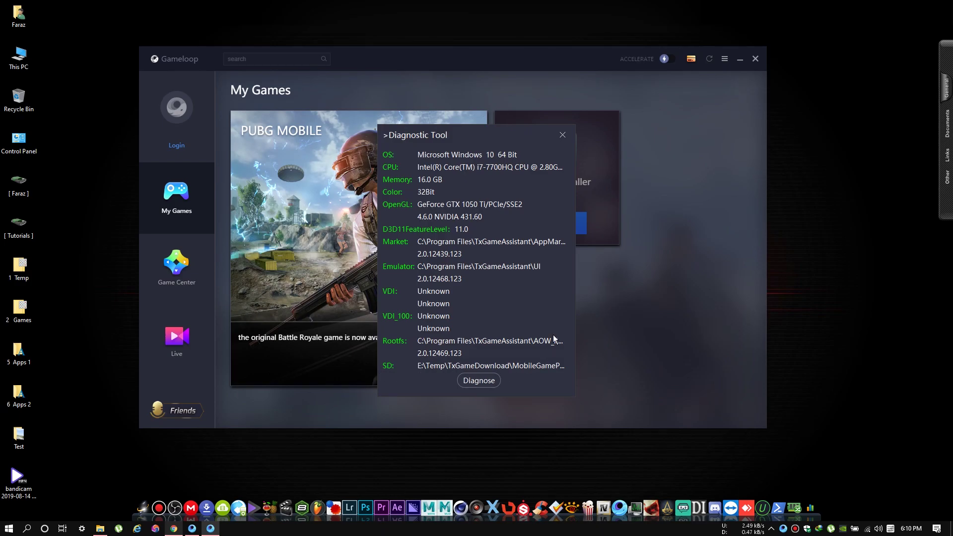
click(564, 135)
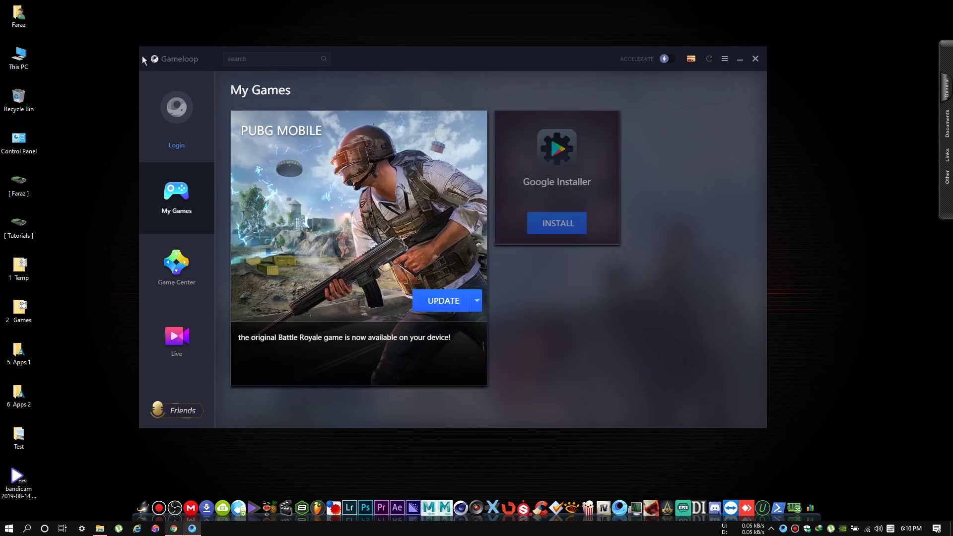
- Open the folder Temp\TxGameDownload\MobileGamePCShared on the Workstation (E:) drive in File Explorer
double_click(33, 60)
double_click(481, 169)
double_click(474, 159)
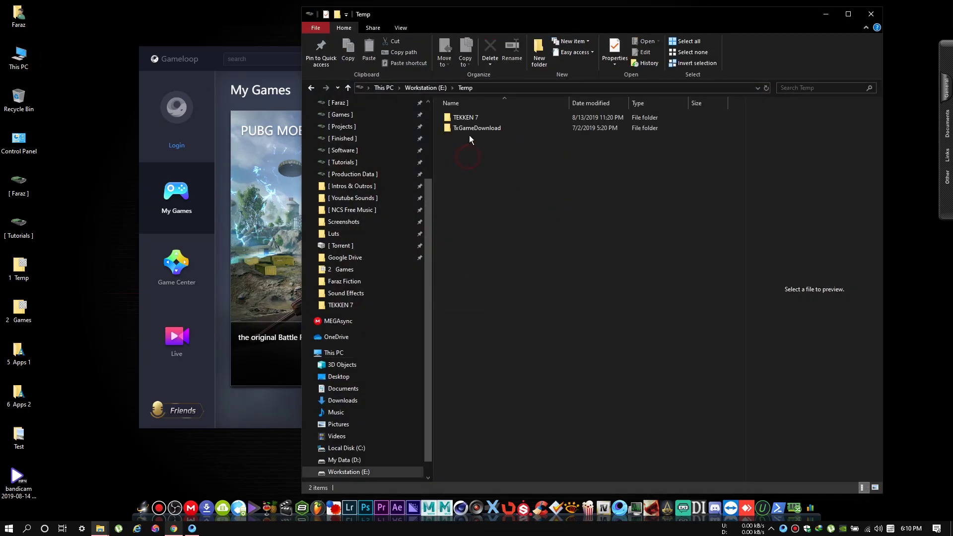
double_click(469, 128)
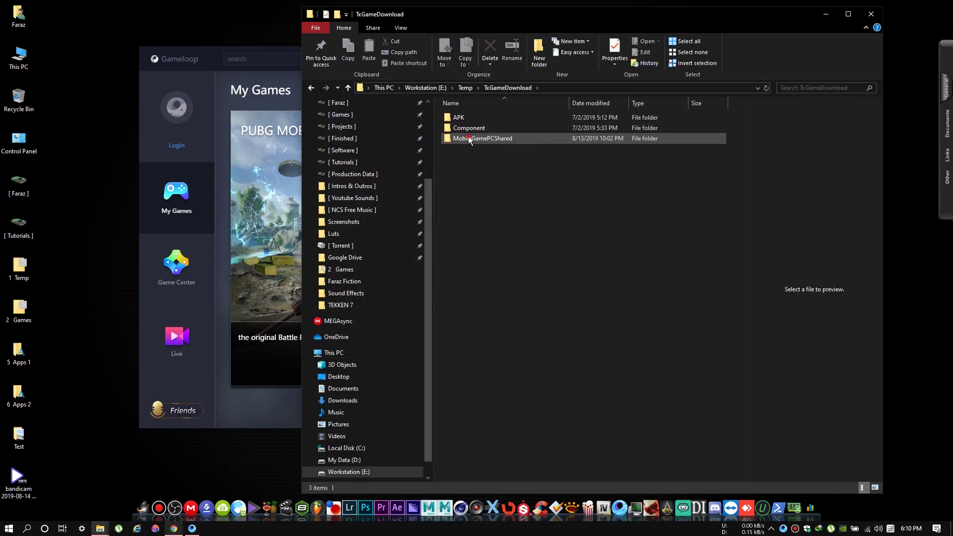
double_click(469, 137)
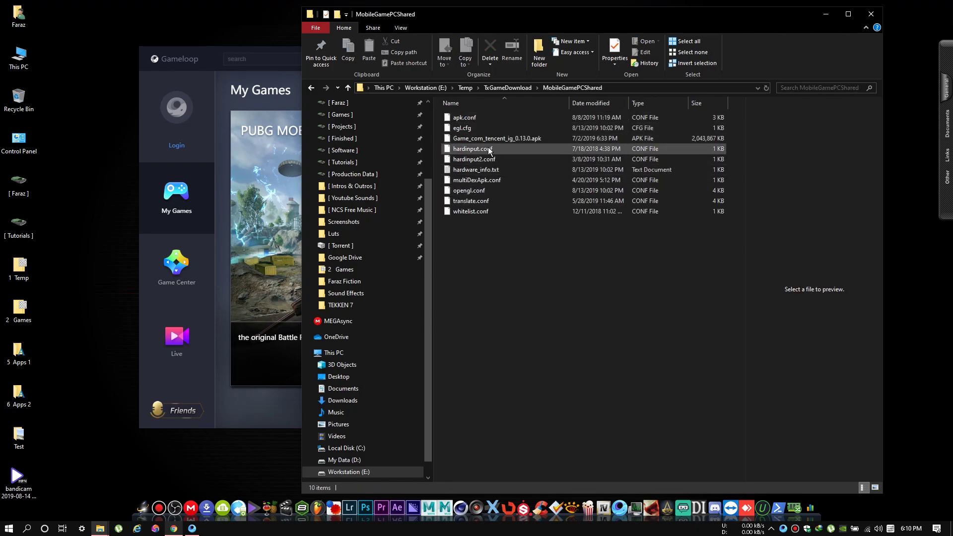
- Delete Game_com_tencent_ig_0.13.0.apk from MobileGamePCShared, refresh the folder and minimize its window
click(475, 140)
right_click(474, 140)
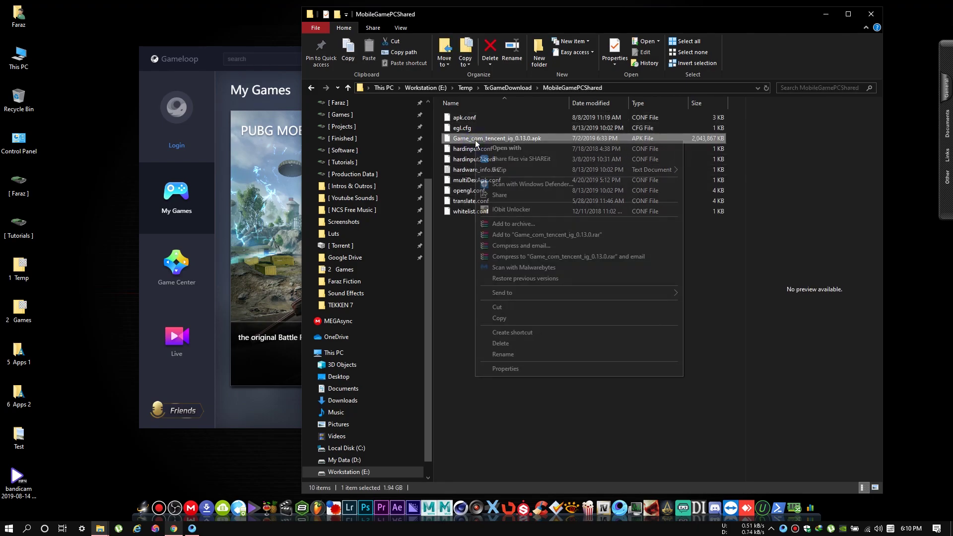
click(490, 343)
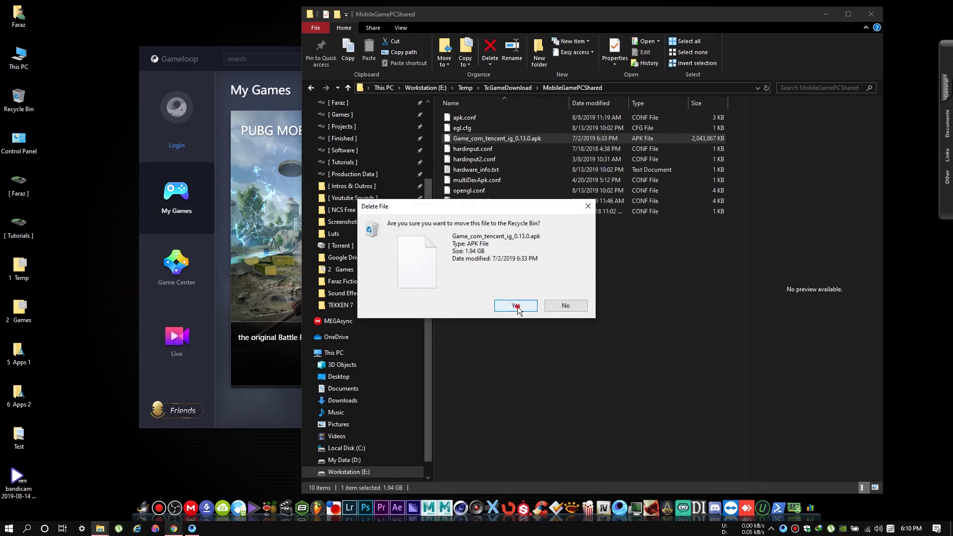
click(517, 306)
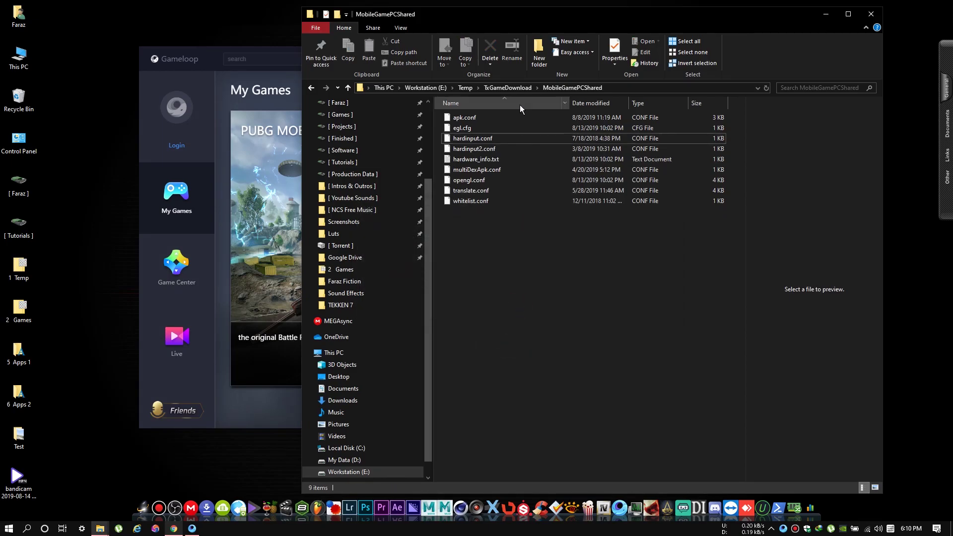
right_click(525, 246)
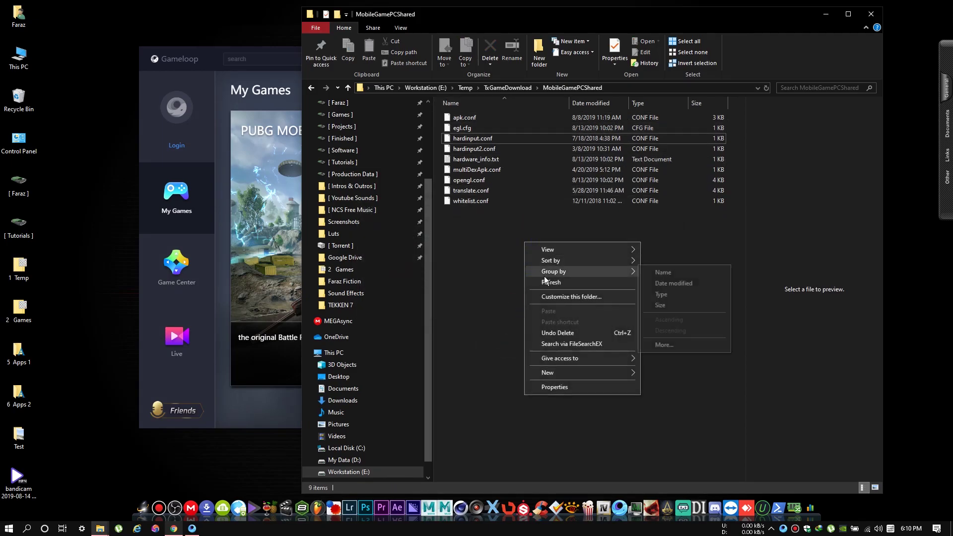
click(545, 281)
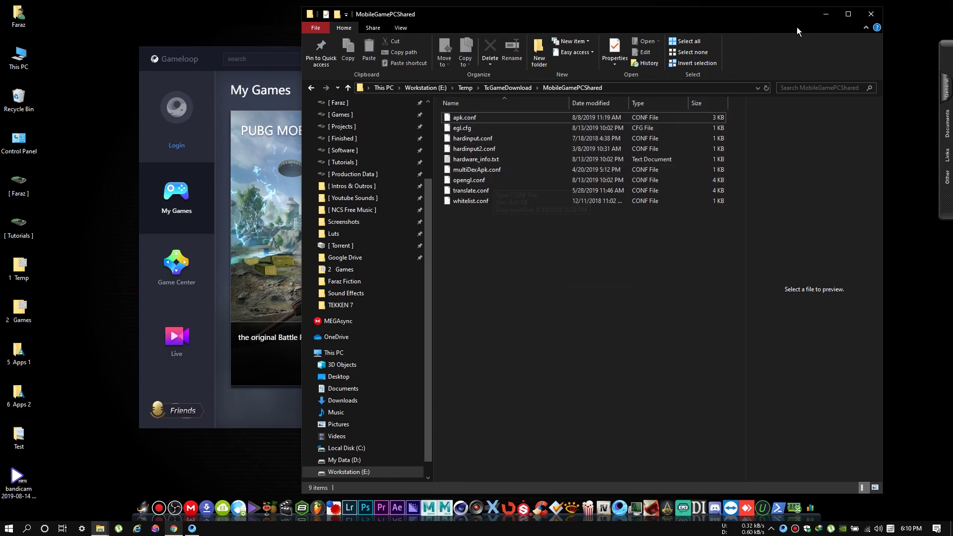
click(827, 15)
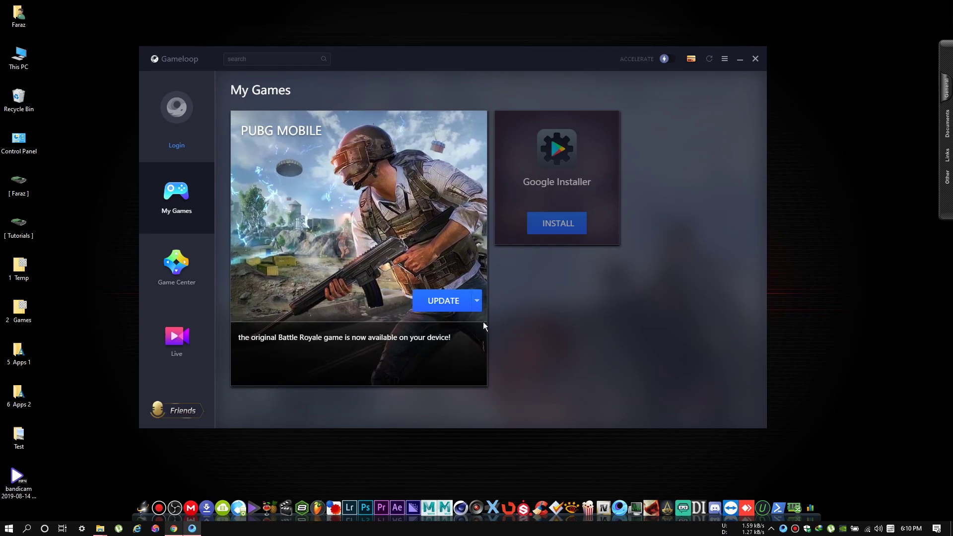
- Start the PUBG MOBILE update in Gameloop and examine the name of the new download file in MobileGamePCShared
click(437, 302)
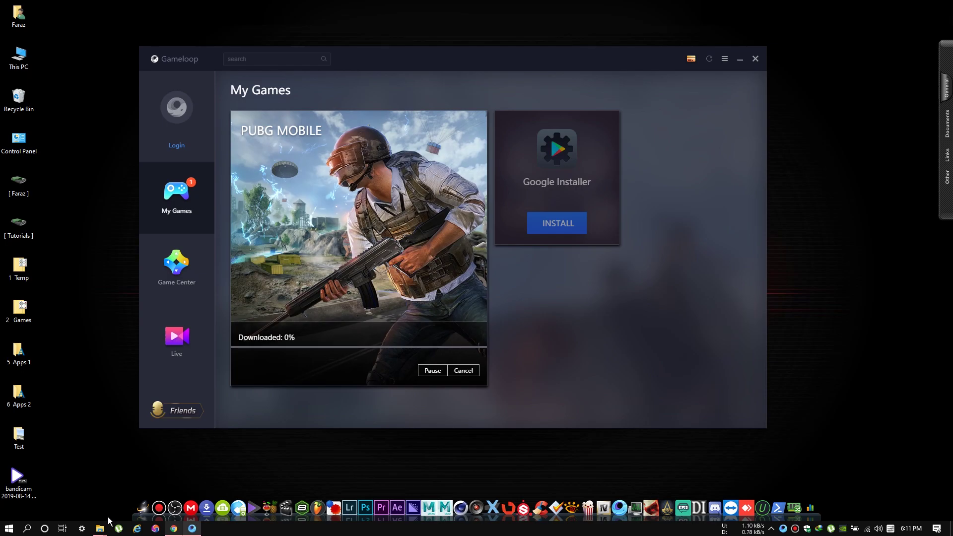
click(142, 493)
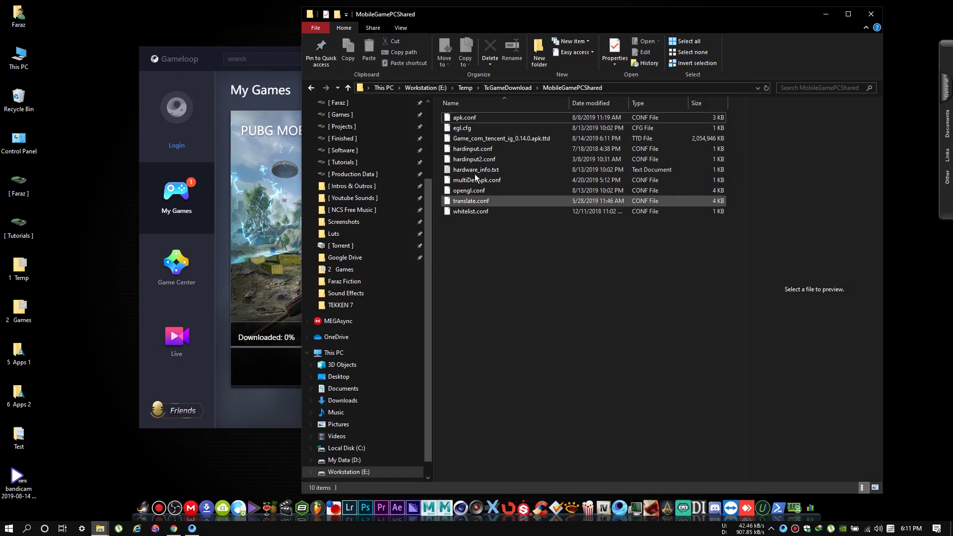
click(484, 140)
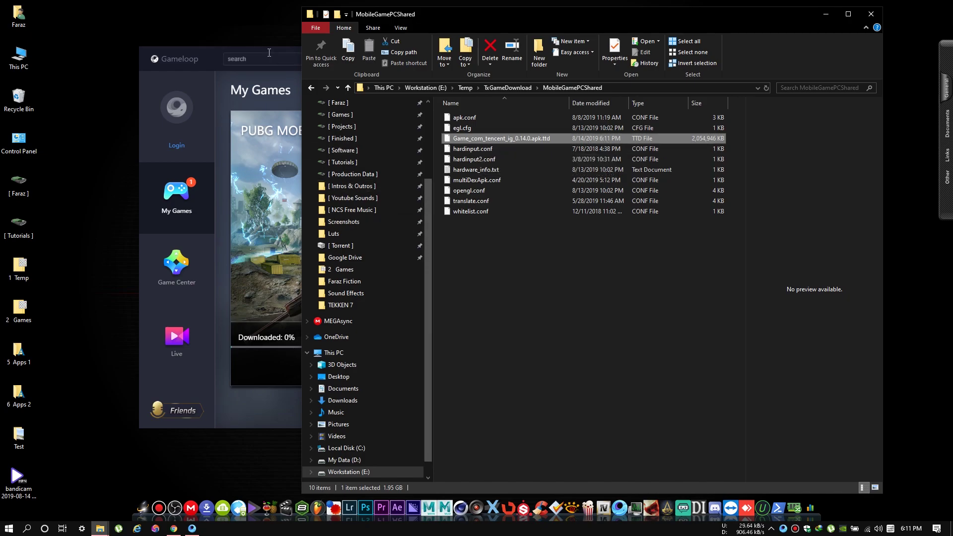
- Return to Gameloop and cancel the PUBG MOBILE download, confirming that it should quit
click(212, 50)
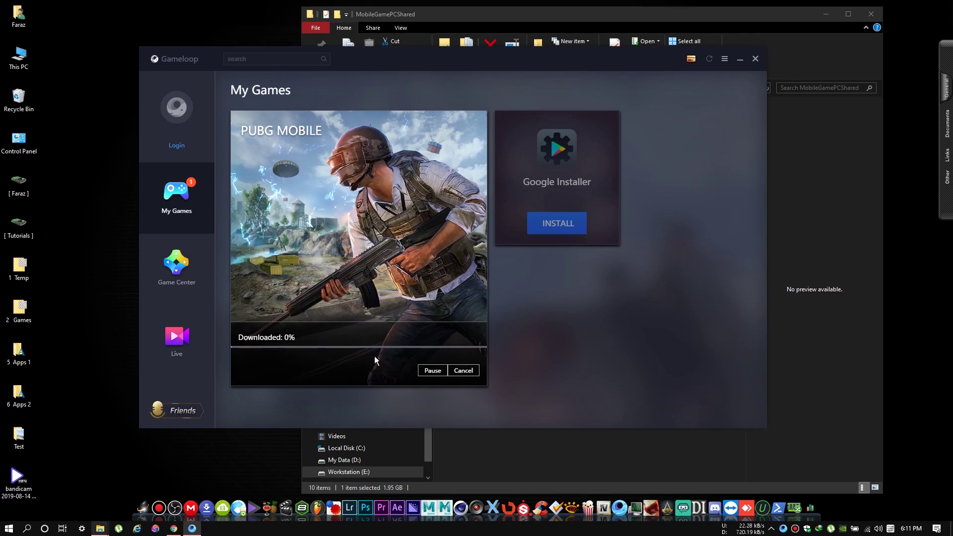
click(467, 372)
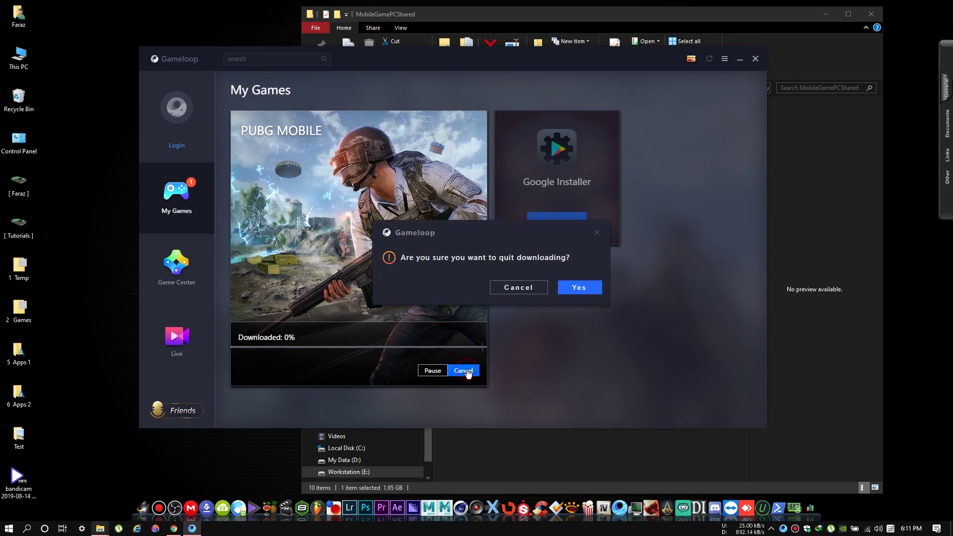
click(574, 291)
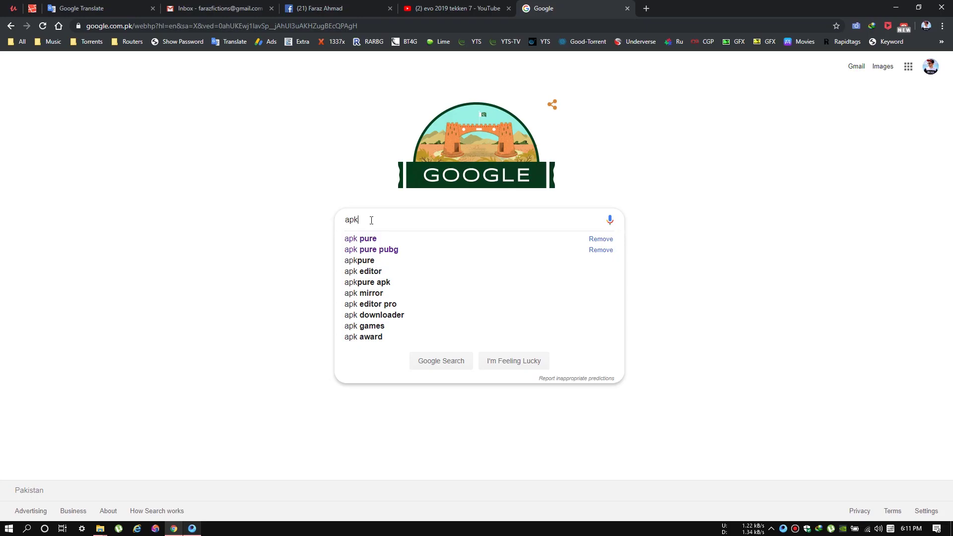
- Search Google in Chrome for "apk pure", refine it to "apk pure pubg" and accept the suggested spelling "apkpure pubg"
text(pure)
key(Return)
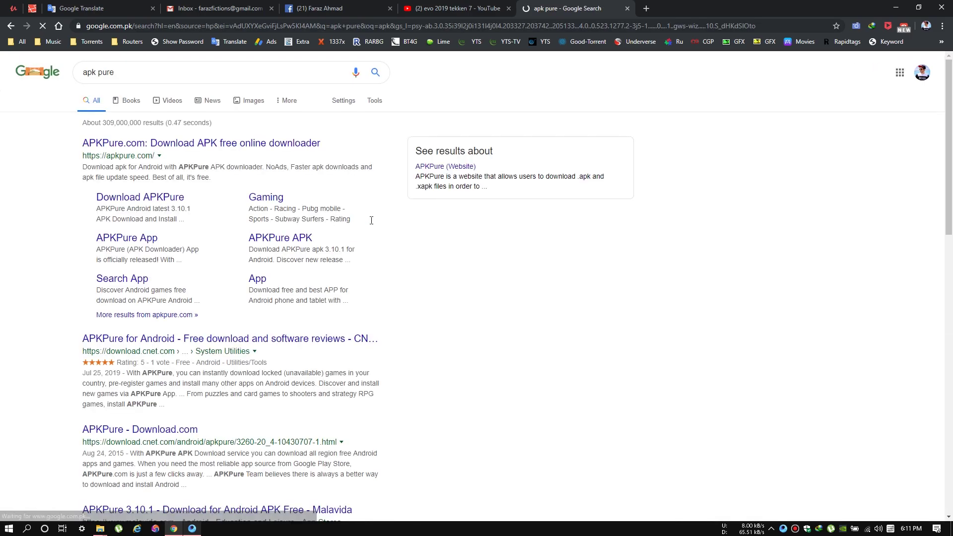
click(172, 69)
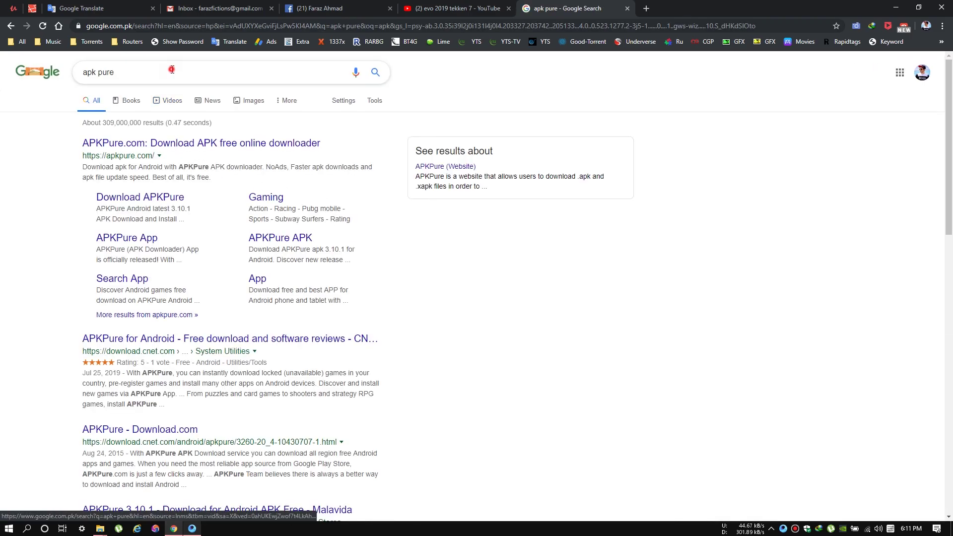
text(pubg)
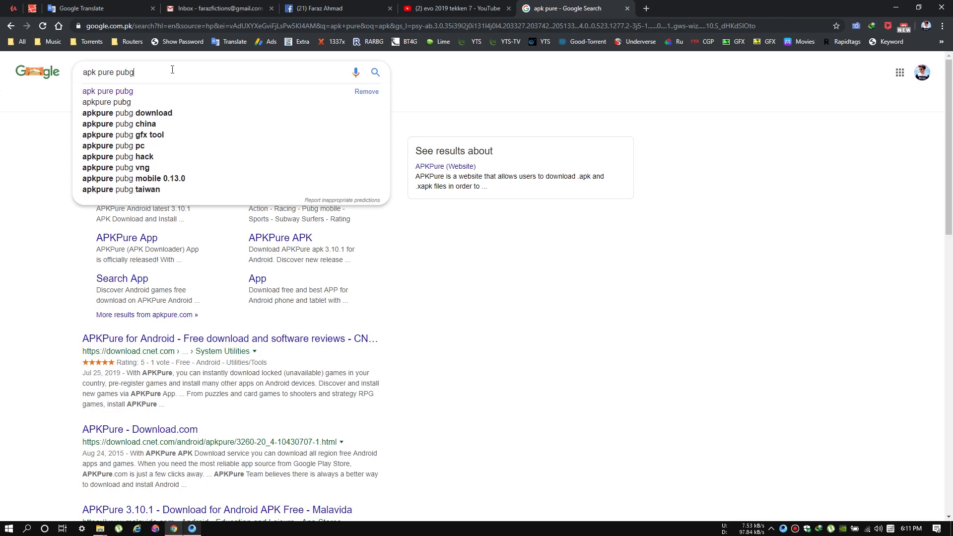
key(Return)
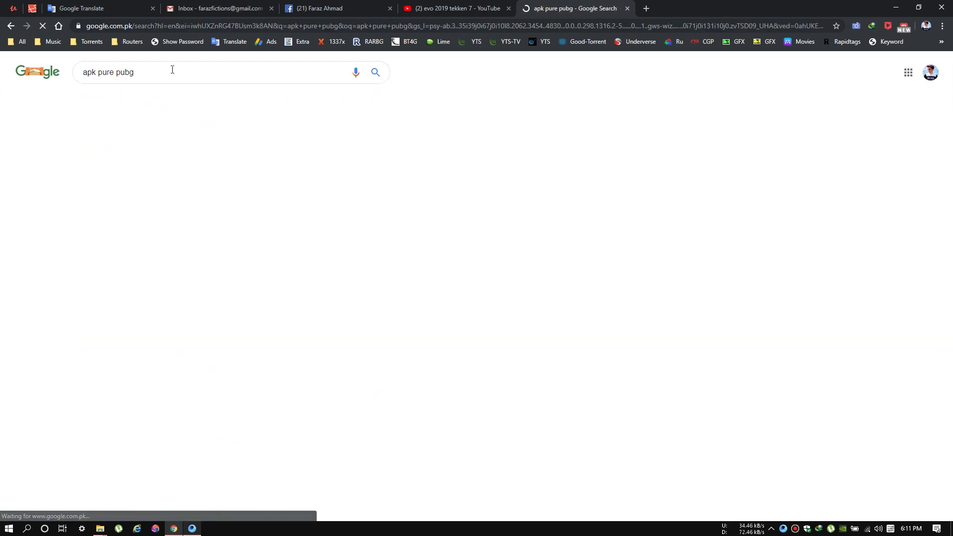
click(189, 142)
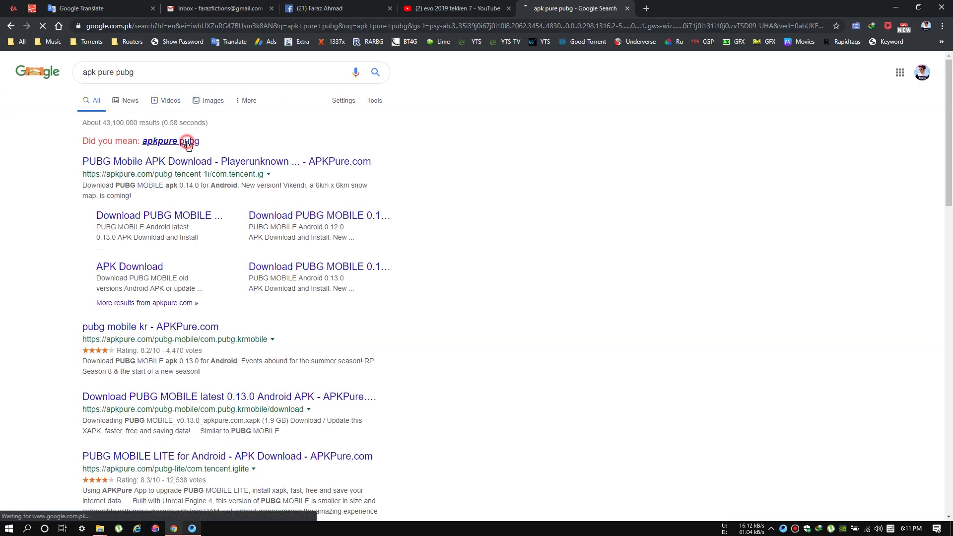
- Open the APKPure search result for the PUBG Mobile APK download in a new tab and switch to it
right_click(198, 148)
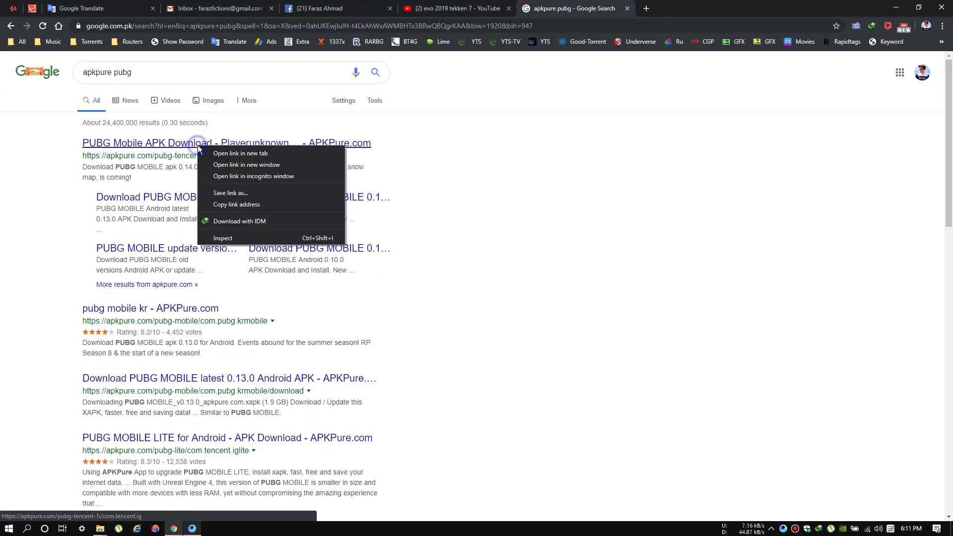
click(217, 153)
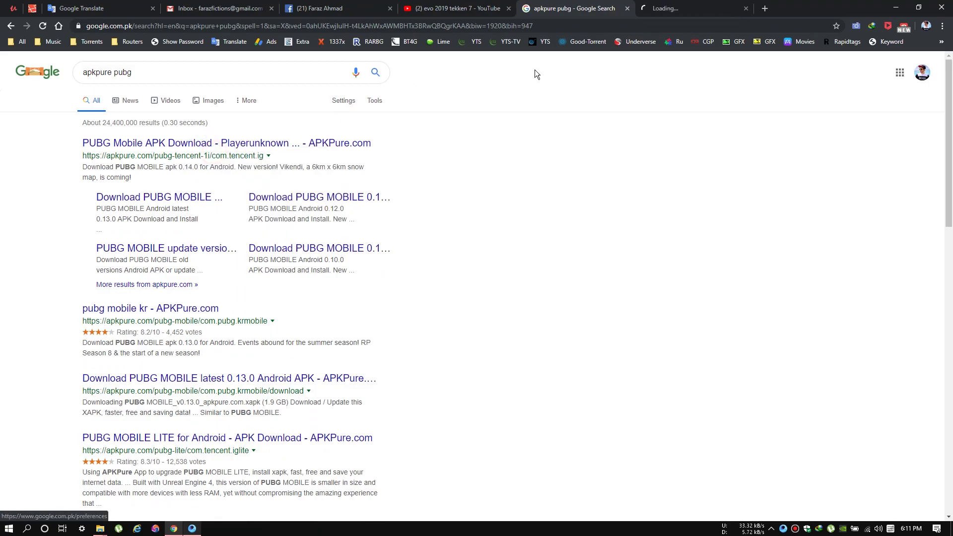
click(670, 10)
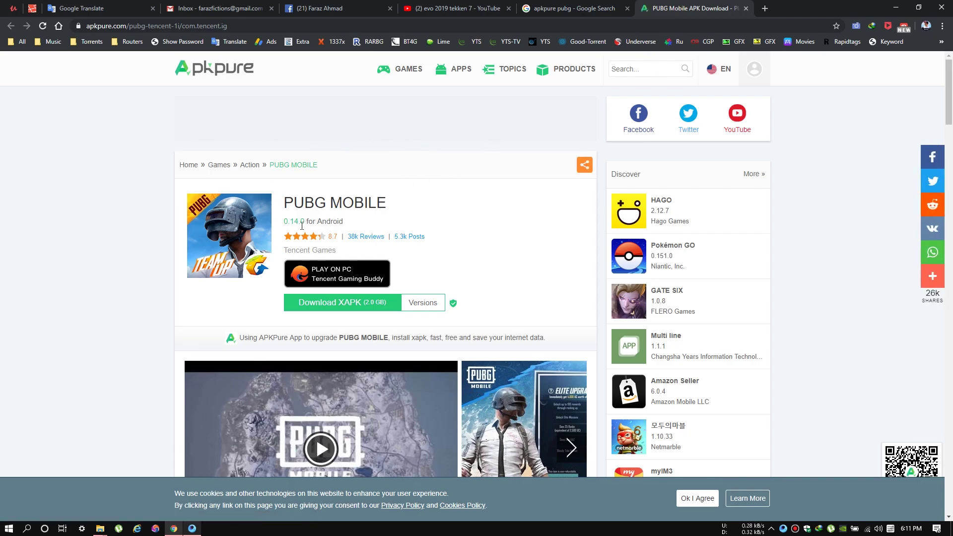
- Open the XAPK download page for PUBG MOBILE 0.14.0 on APKPure
scroll(147, 249, down, 1)
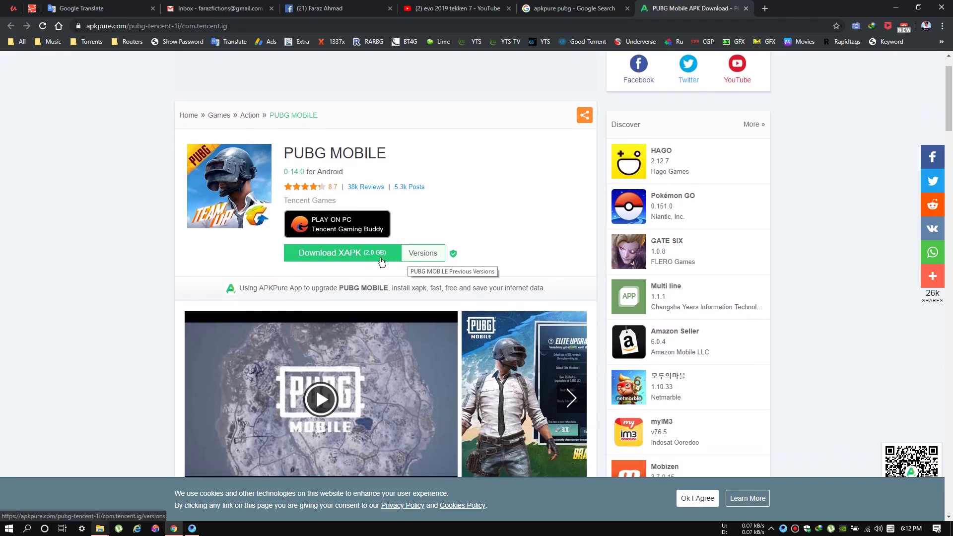
right_click(354, 256)
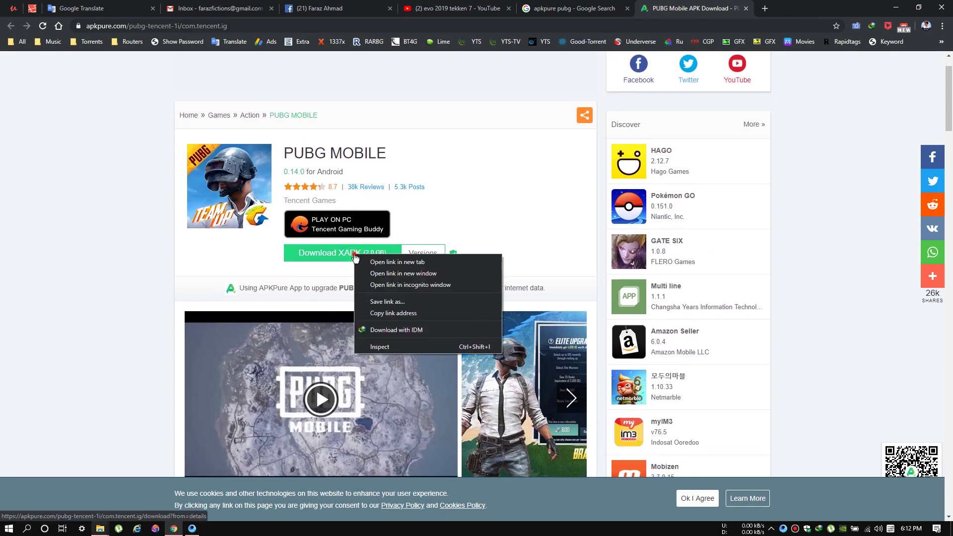
click(353, 255)
click(350, 254)
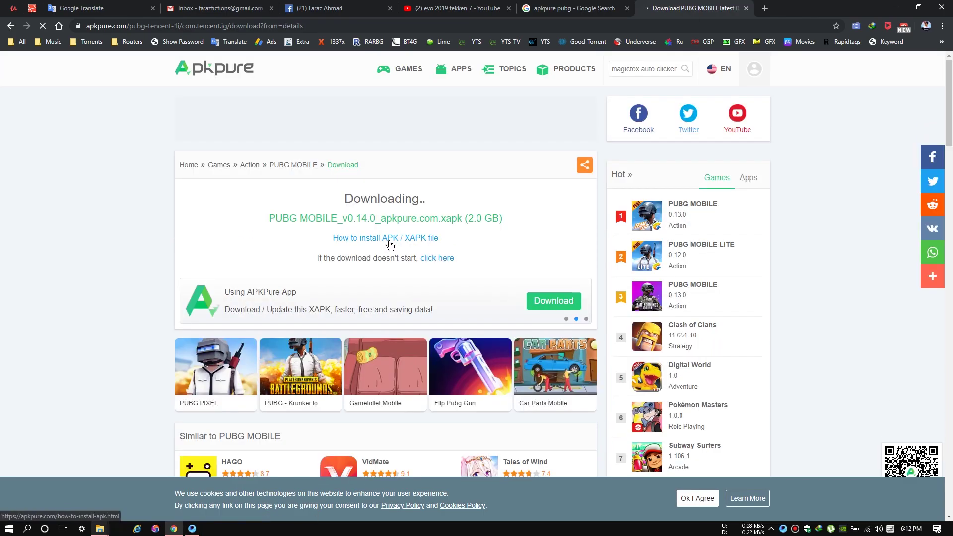
- Send the PUBG MOBILE_v0.14.0_apkpure.com.xapk download link to Internet Download Manager and start downloading it
right_click(425, 258)
click(468, 334)
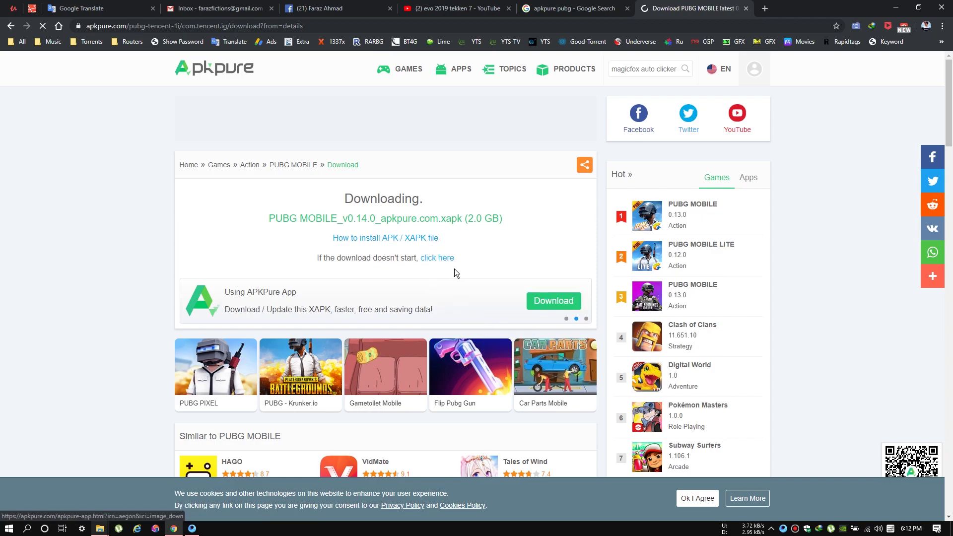
drag(492, 210, 184, 157)
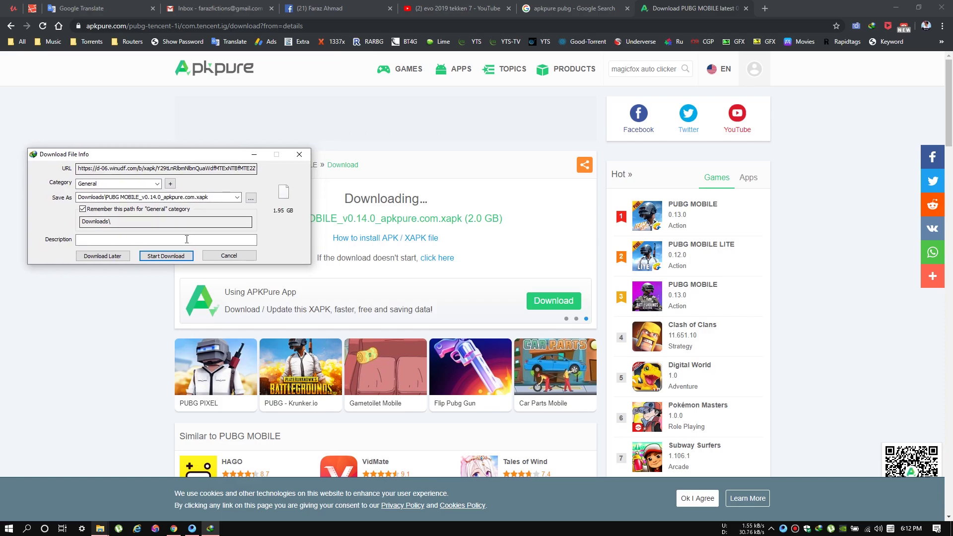
click(168, 256)
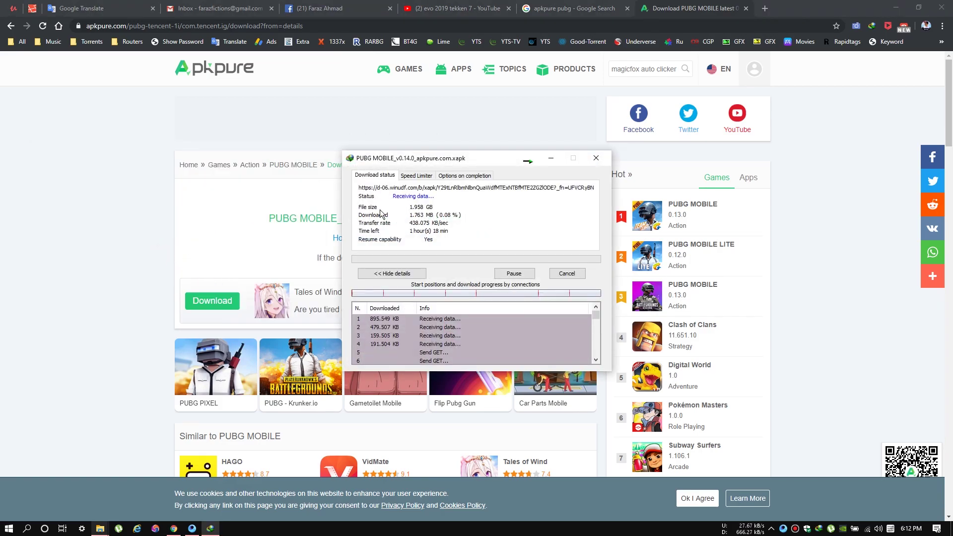
- Move the downloaded PUBG MOBILE_v0.14.0_apkpure.com.xapk file onto the desktop and close the completed-download dialog
click(677, 5)
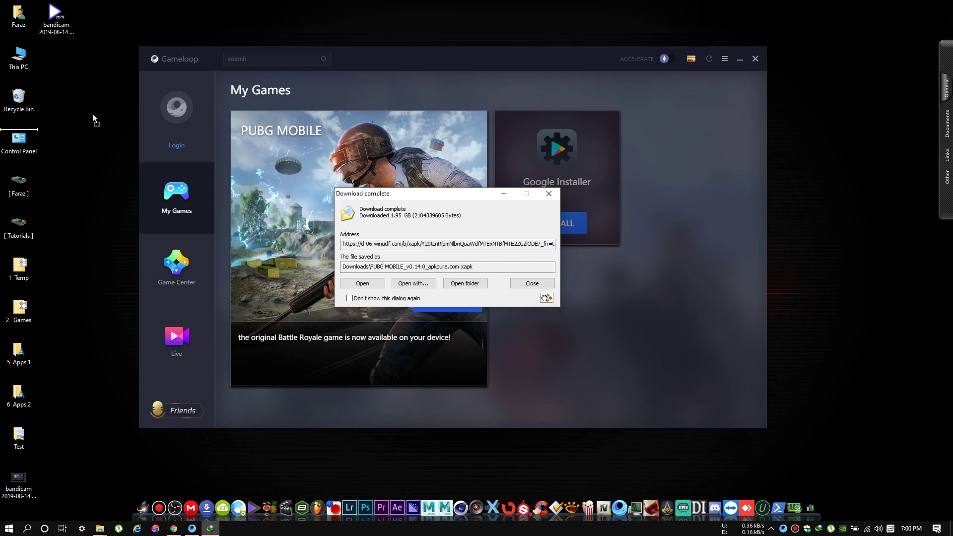
drag(76, 72, 76, 71)
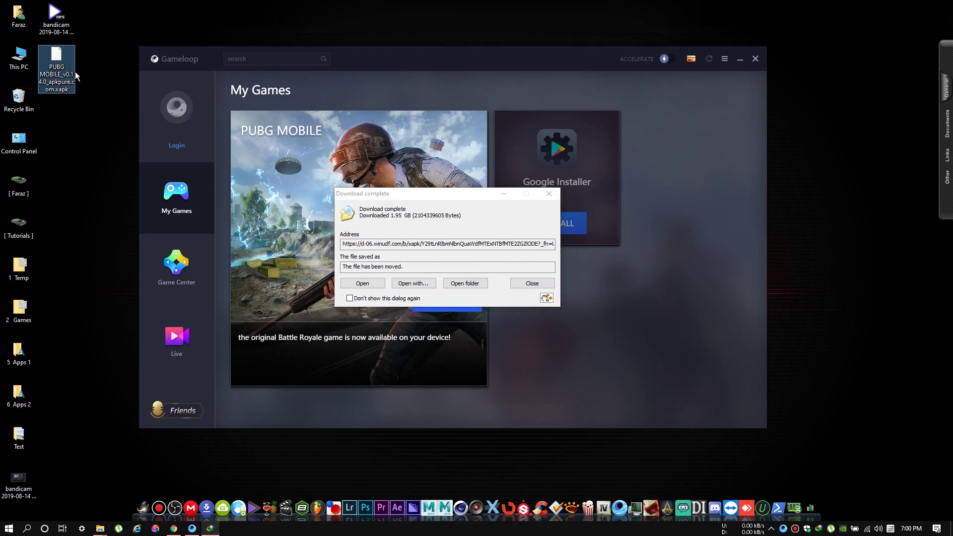
click(532, 283)
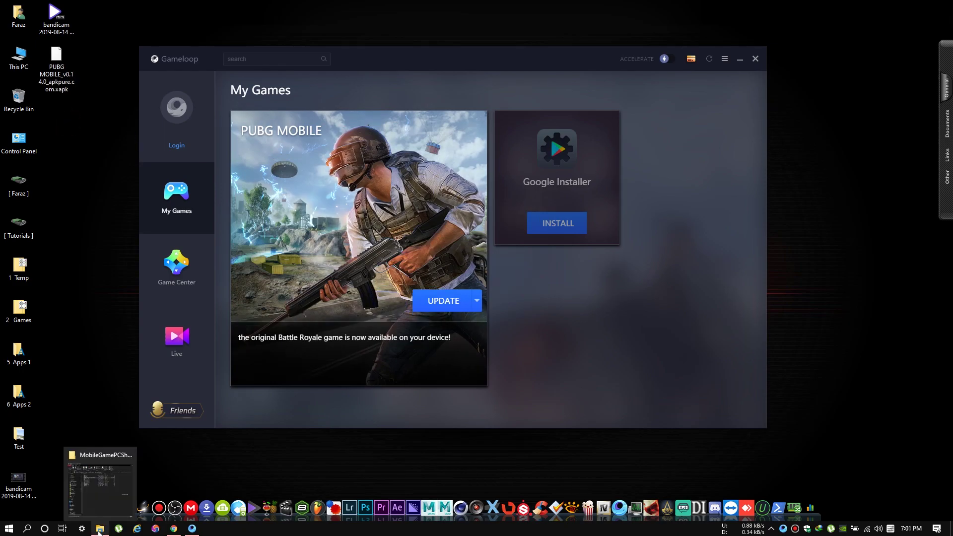
- Permanently delete Game_com_tencent_ig_0.14.0.apk.ttd from the MobileGamePCShared folder
click(99, 530)
click(503, 140)
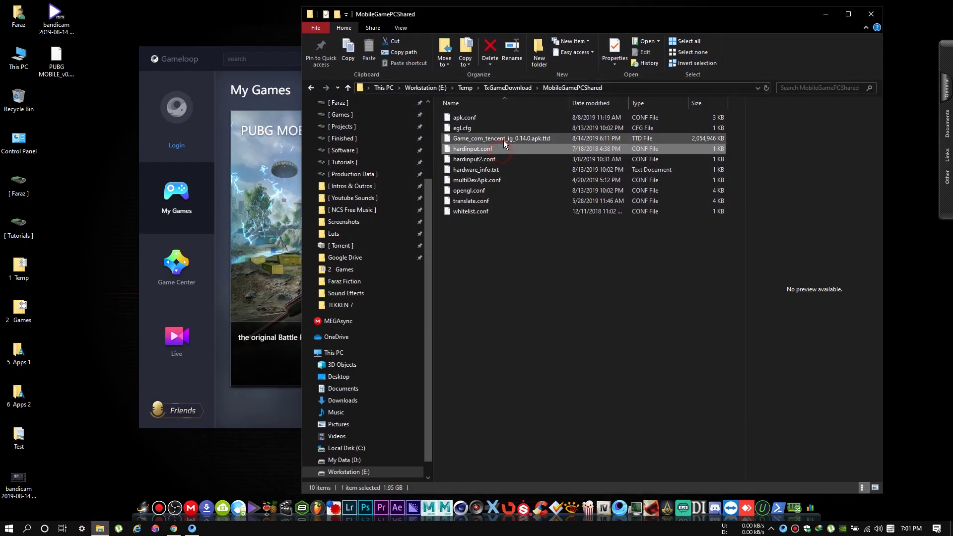
key(shift+Delete)
key(Return)
- Copy the XAPK from the desktop into MobileGamePCShared and rename the copy to PUBG MOBILE_v0.14.0_apkpure.com.zip
drag(56, 58, 512, 233)
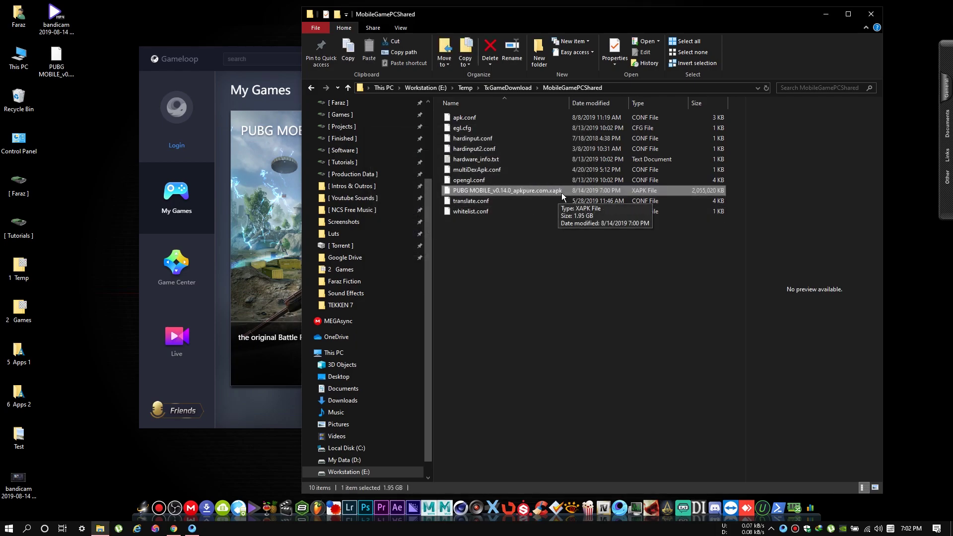
click(477, 192)
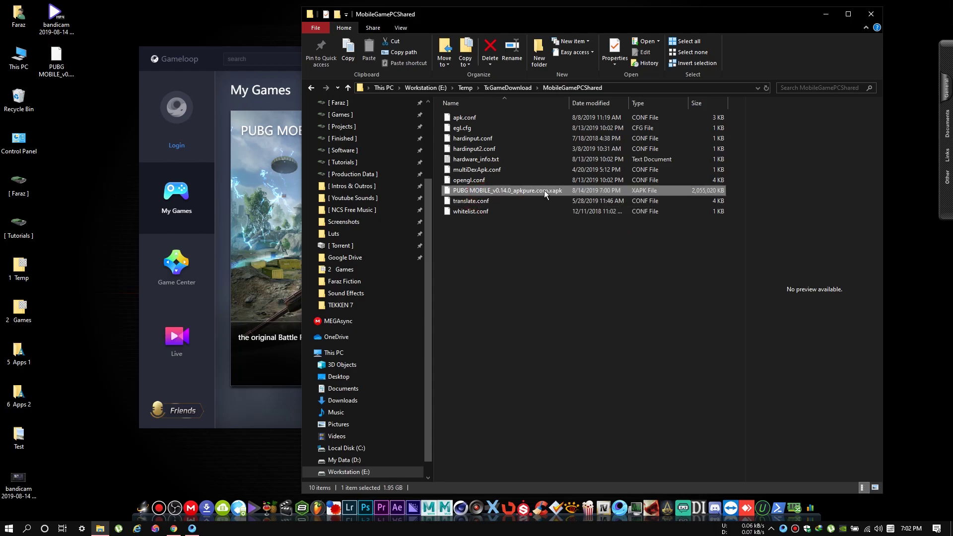
click(560, 191)
click(563, 190)
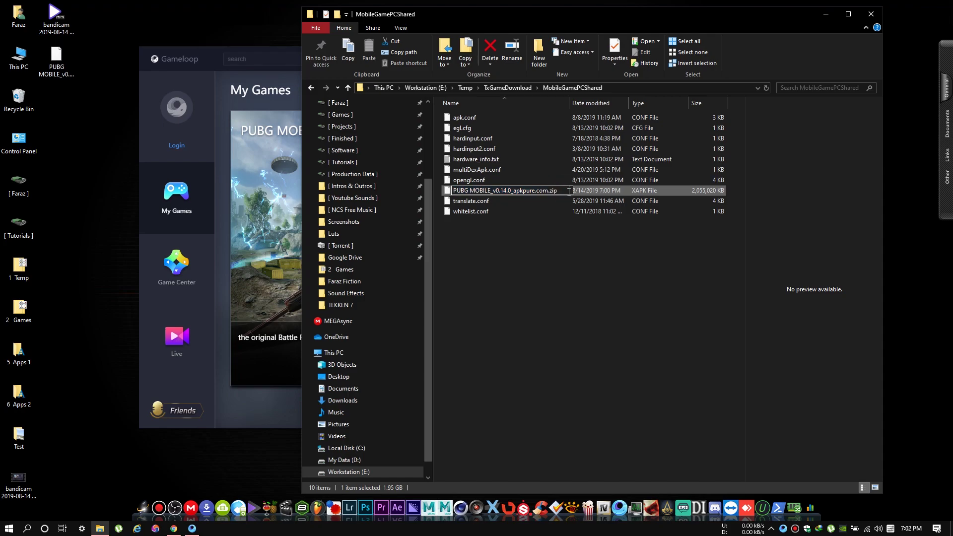
key(Return)
click(525, 268)
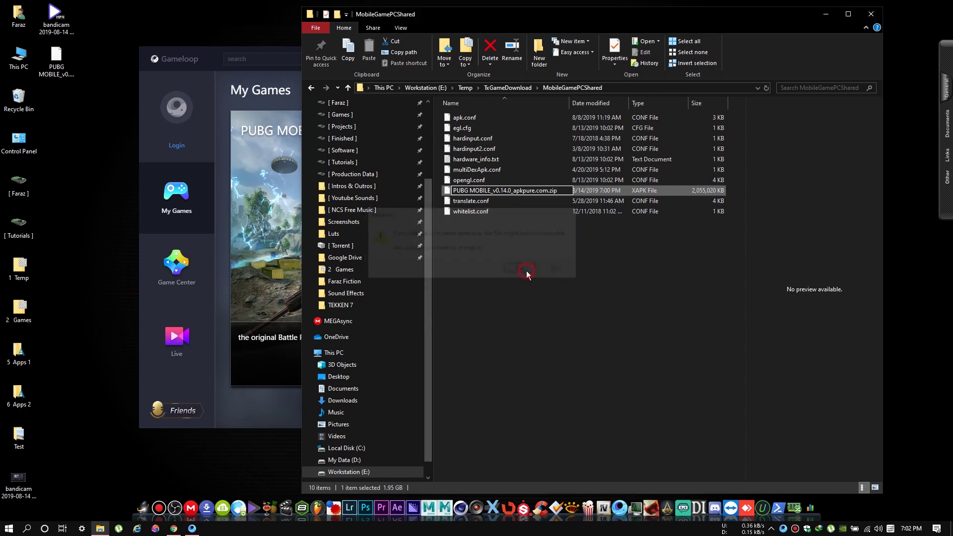
- Check the contents of the PUBG MOBILE zip archive, then extract it to its own folder, PUBG MOBILE_v0.14.0_apkpure.com
double_click(507, 193)
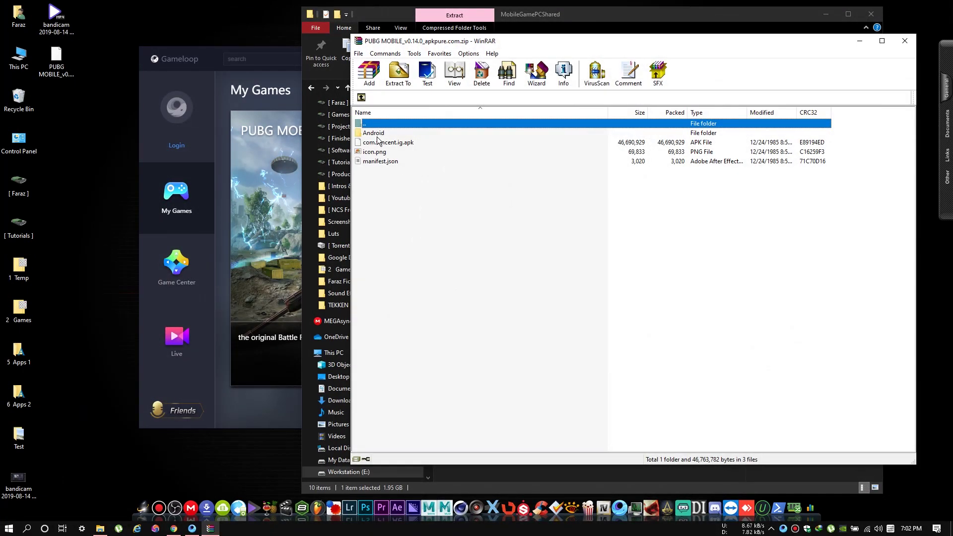
click(903, 47)
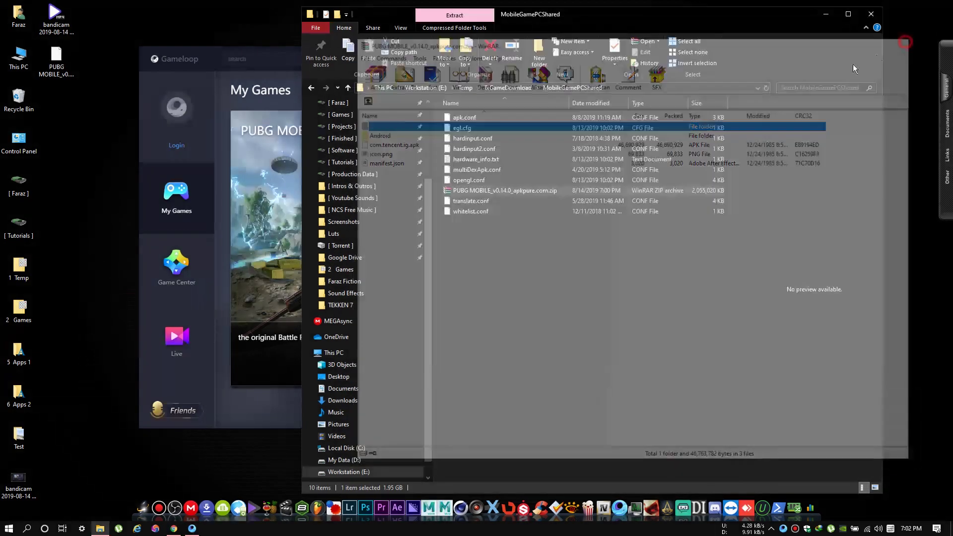
right_click(500, 192)
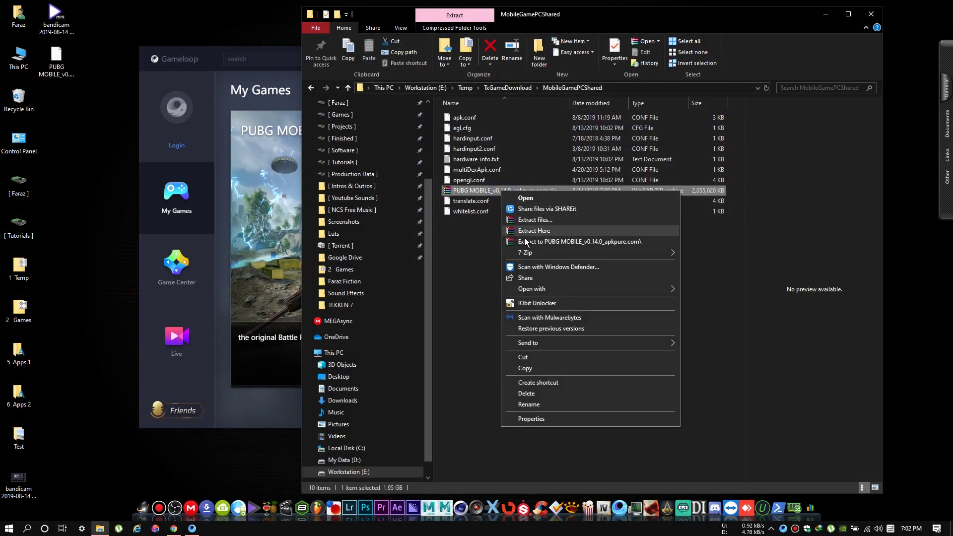
click(576, 241)
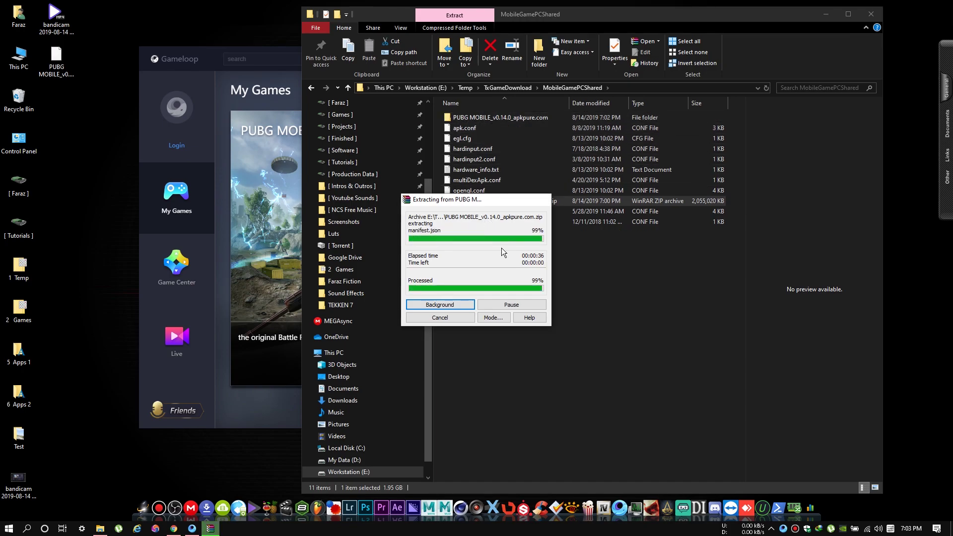
- Examine the extracted folder's com.tencent.ig.apk file and Android folder, then return to MobileGamePCShared
click(467, 117)
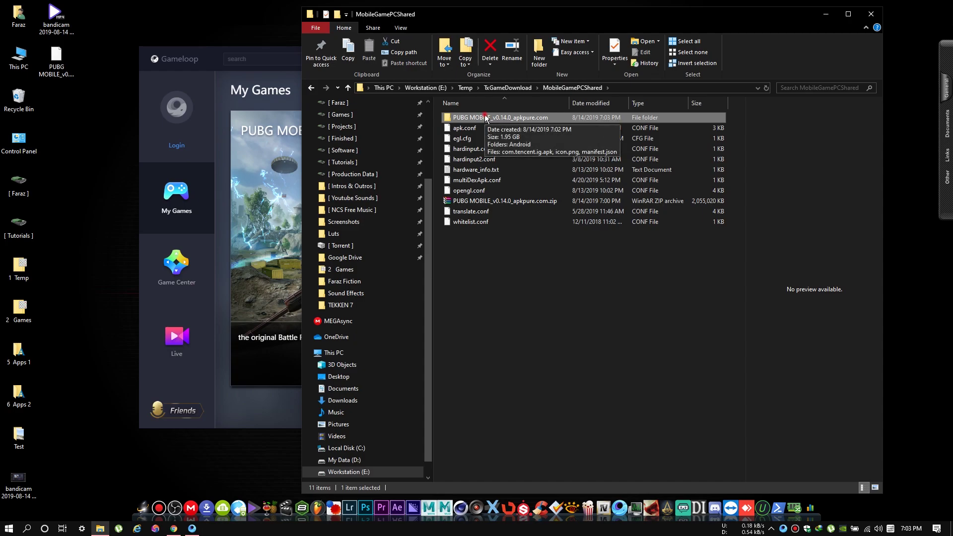
double_click(485, 117)
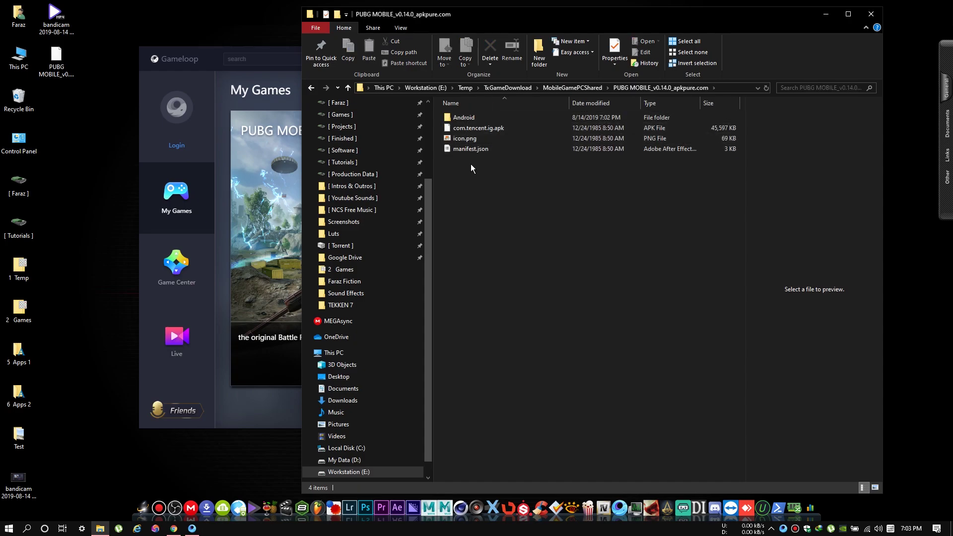
click(478, 129)
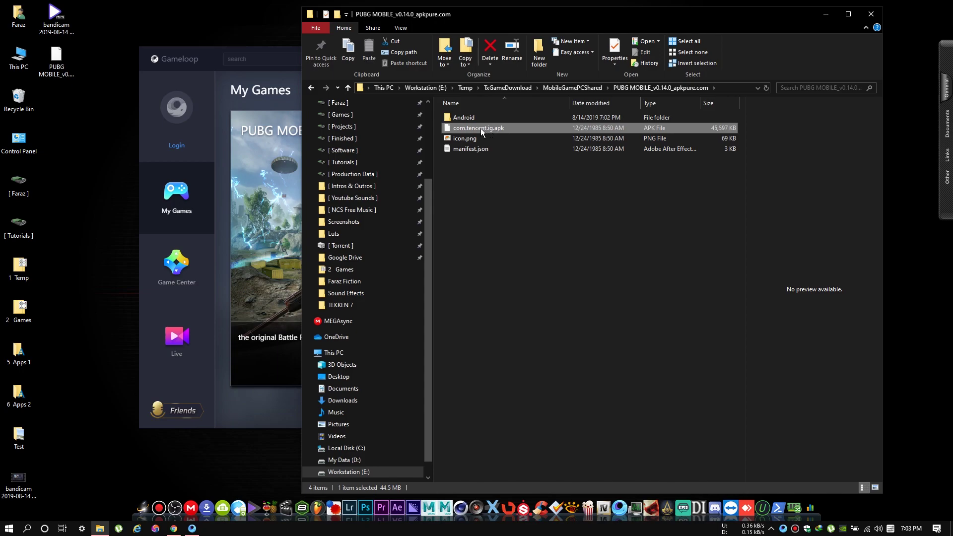
double_click(463, 117)
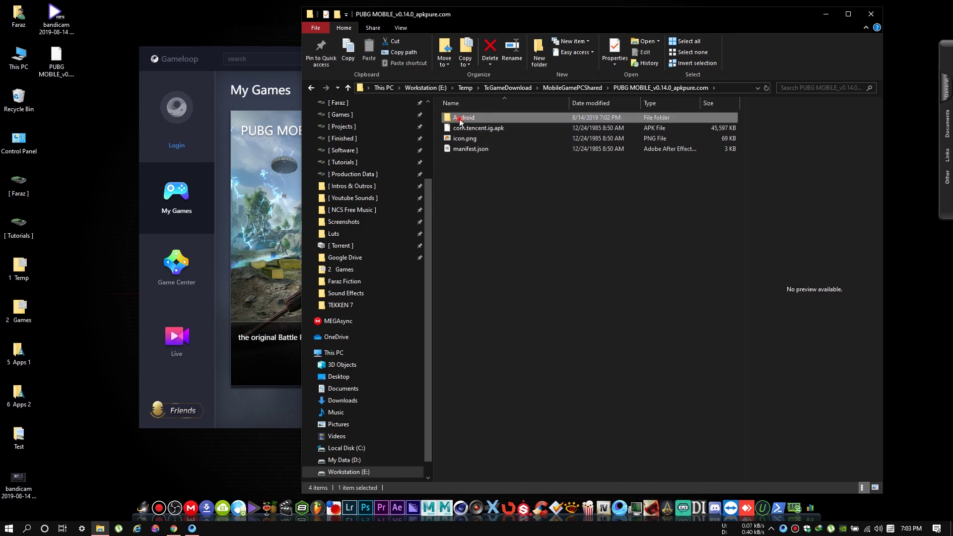
double_click(465, 117)
click(311, 87)
click(311, 88)
click(312, 88)
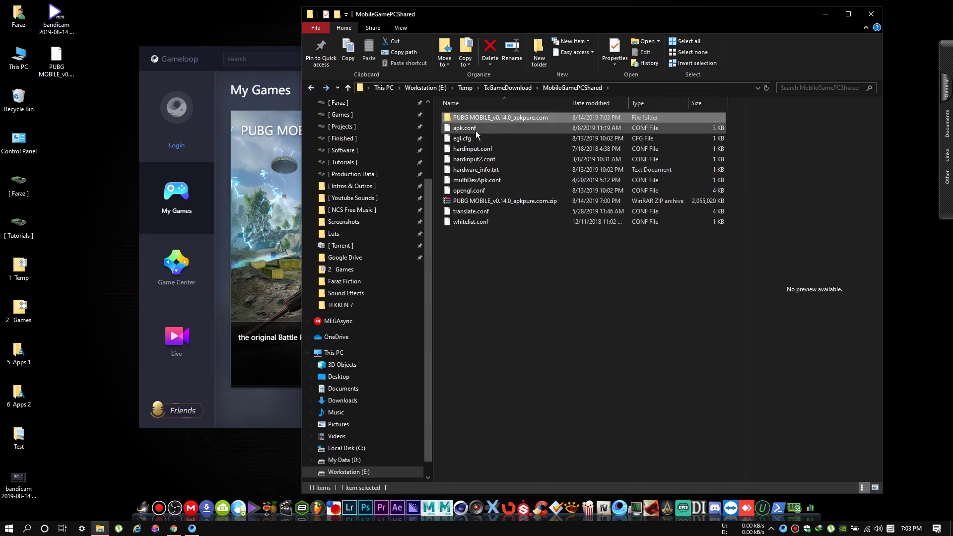
double_click(490, 115)
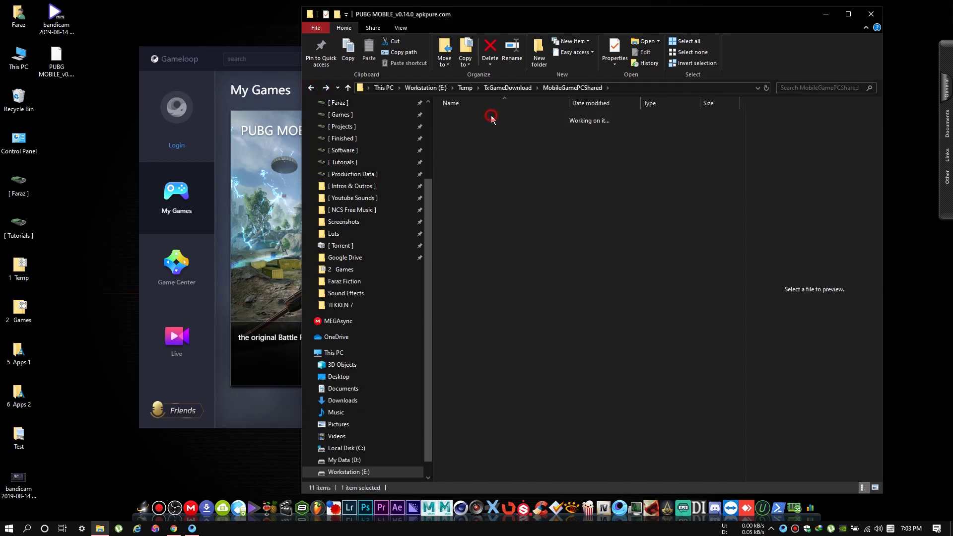
click(313, 89)
- Switch to Gameloop and check the emulator's installation path in the Diagnostic Tool, closing it when done
click(207, 58)
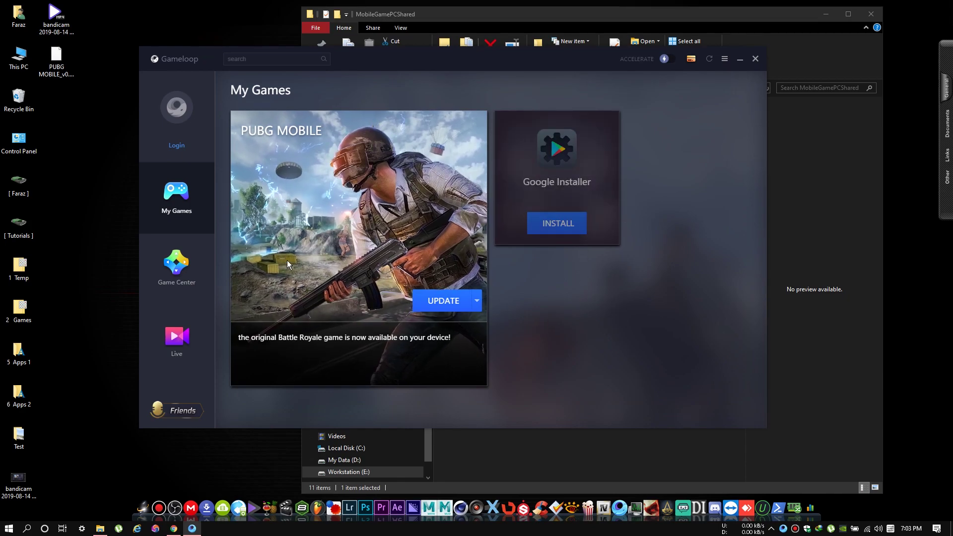
click(720, 61)
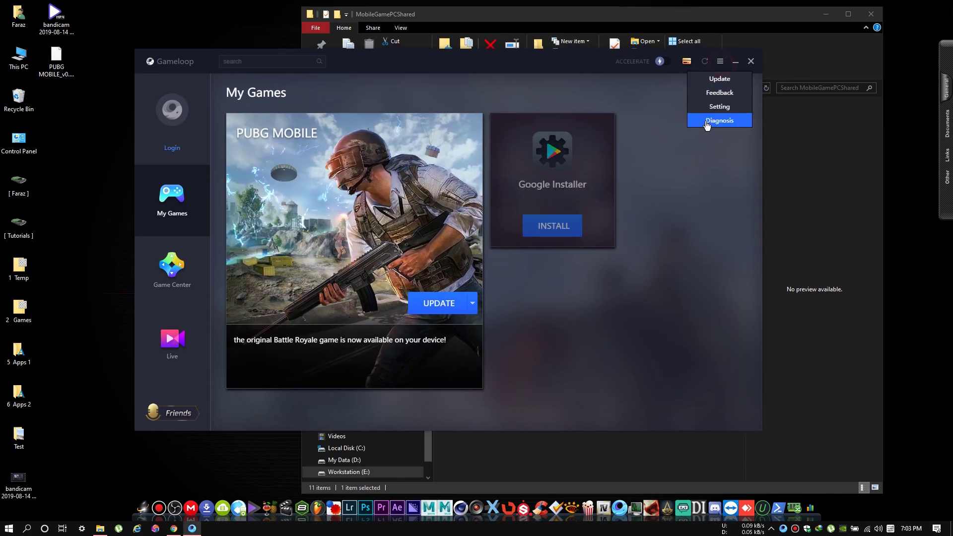
click(715, 123)
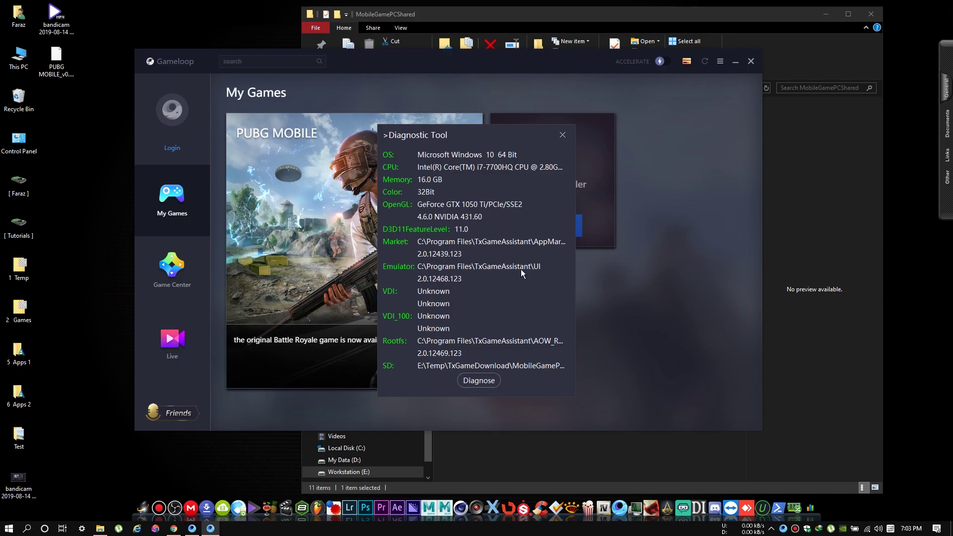
click(561, 136)
- Open the emulator's program folder at C:\Program Files\txgameassistant\ui in a separate File Explorer window
click(11, 62)
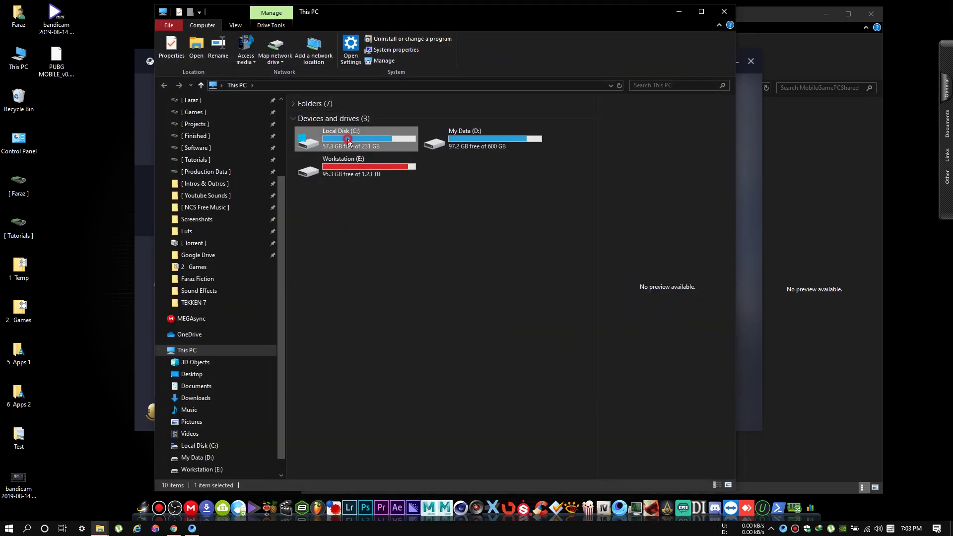
double_click(348, 138)
double_click(330, 189)
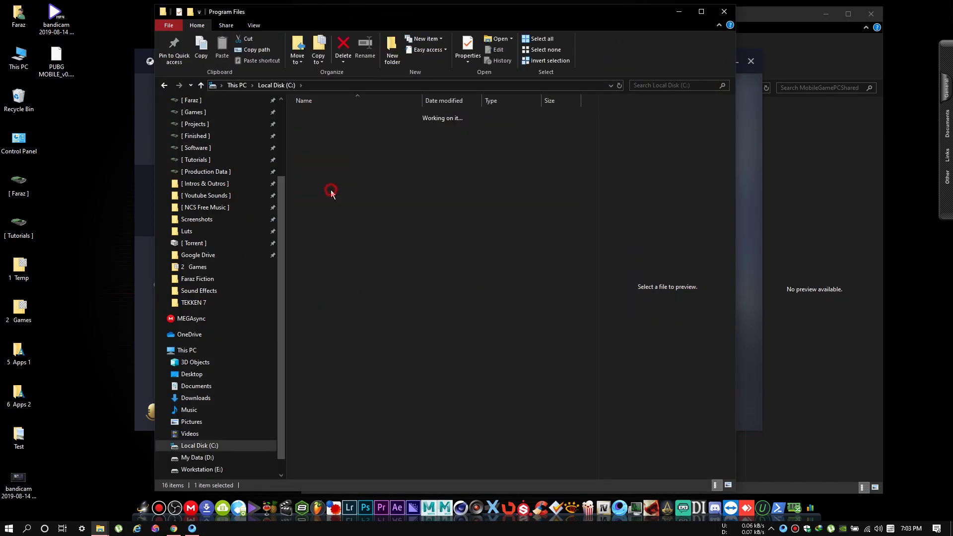
scroll(331, 193, down, 9)
click(325, 297)
double_click(325, 308)
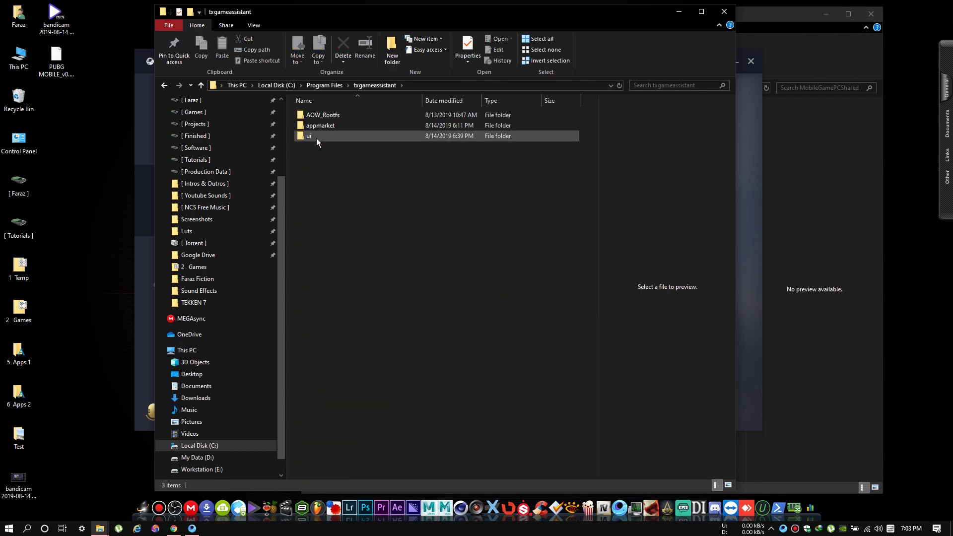
click(311, 137)
double_click(314, 136)
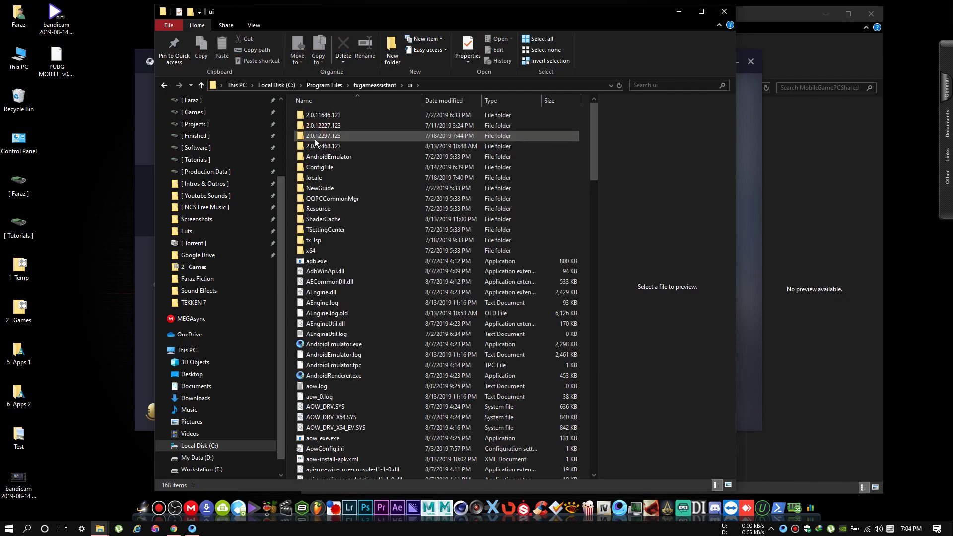
- Run AndroidEmulator.exe from the ui folder as administrator
click(337, 345)
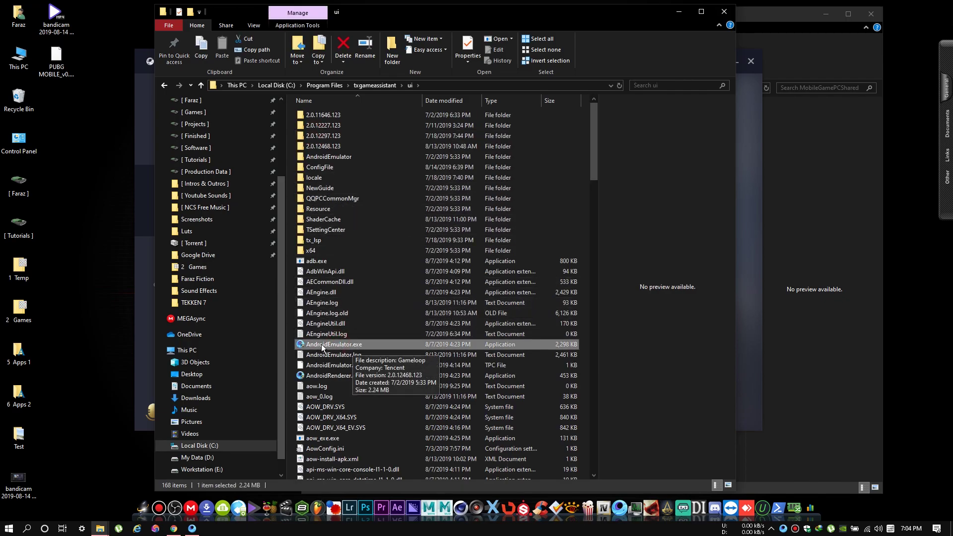
right_click(321, 346)
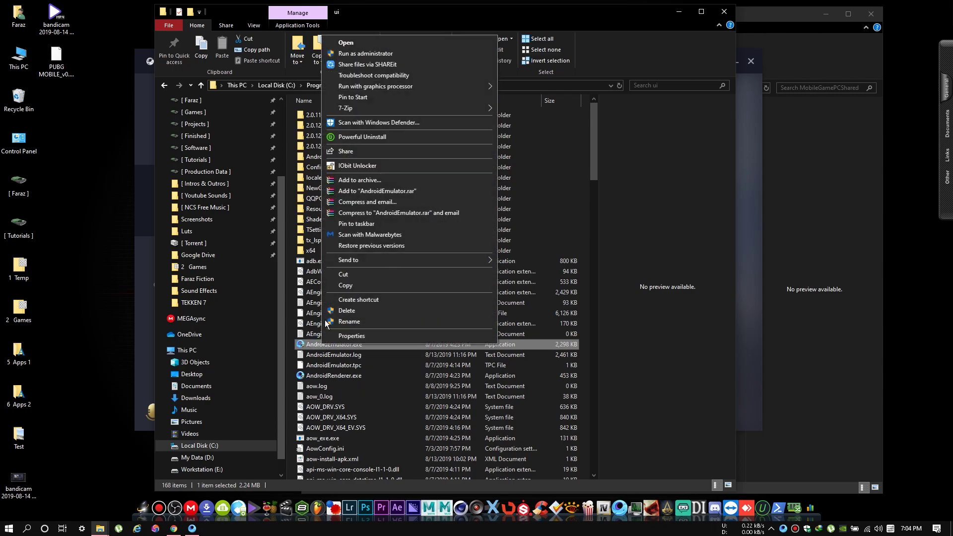
click(349, 58)
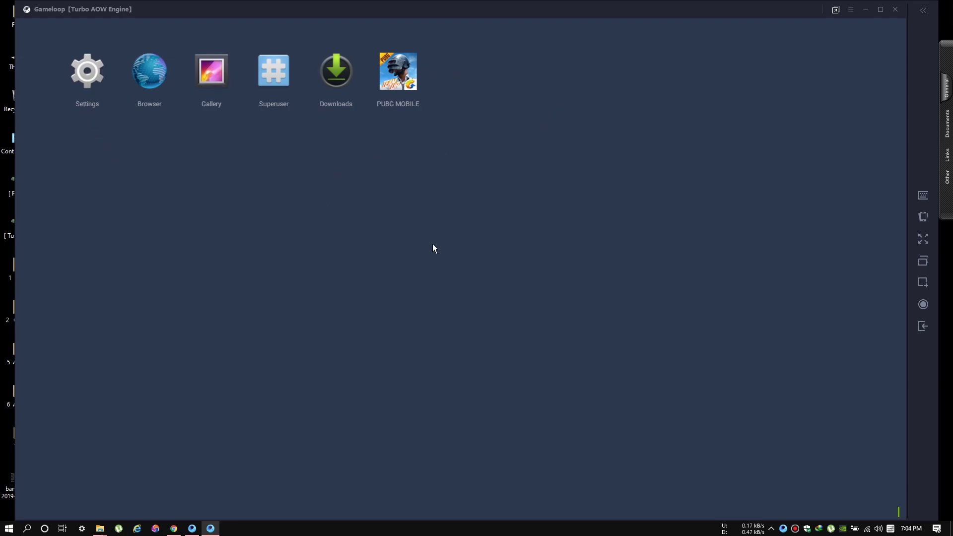
- In the emulator's Browser, search Google for "apkpure" and open the APKPure.com site
click(148, 76)
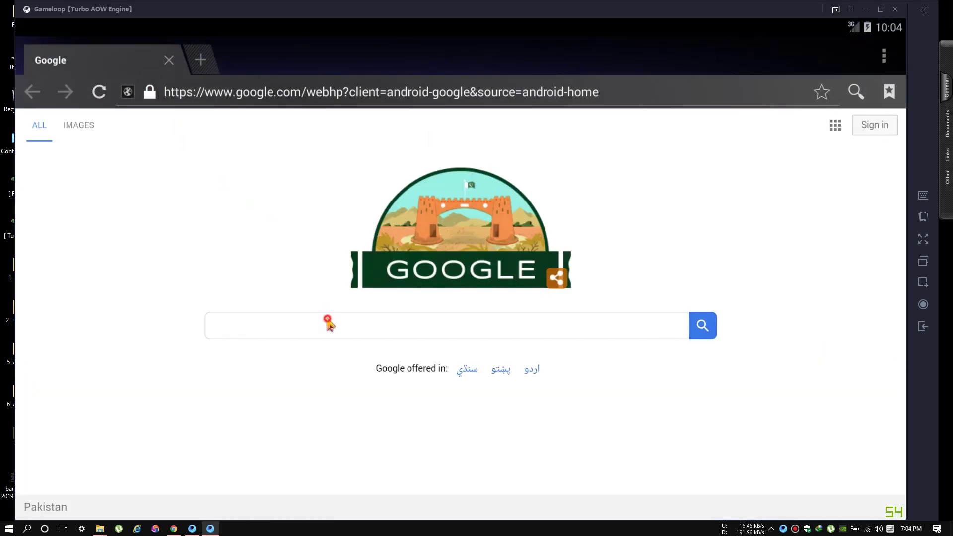
click(328, 325)
text(apk)
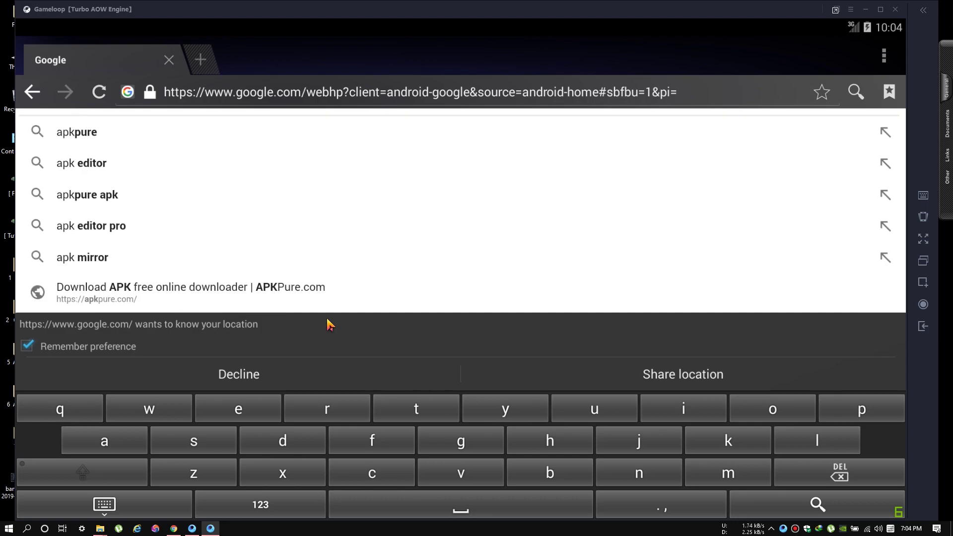
click(101, 133)
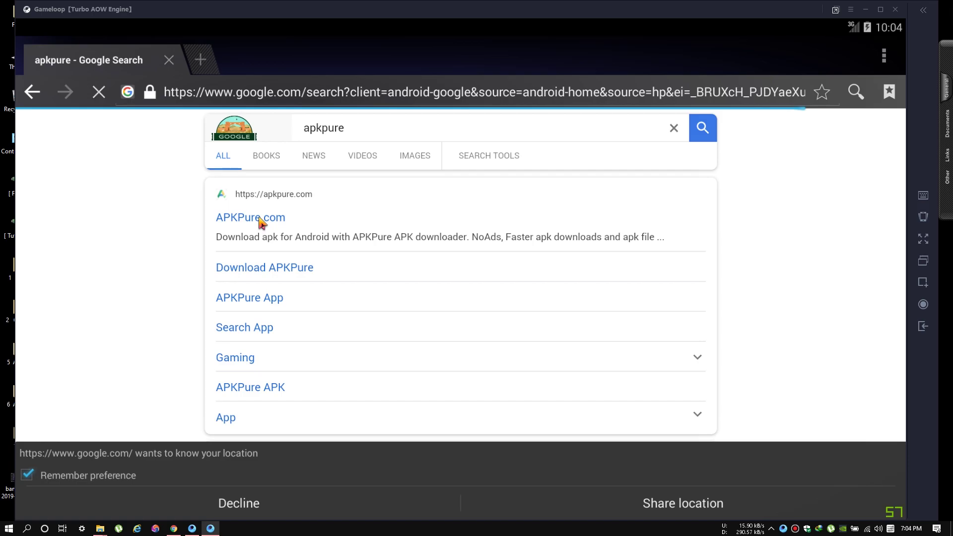
click(259, 218)
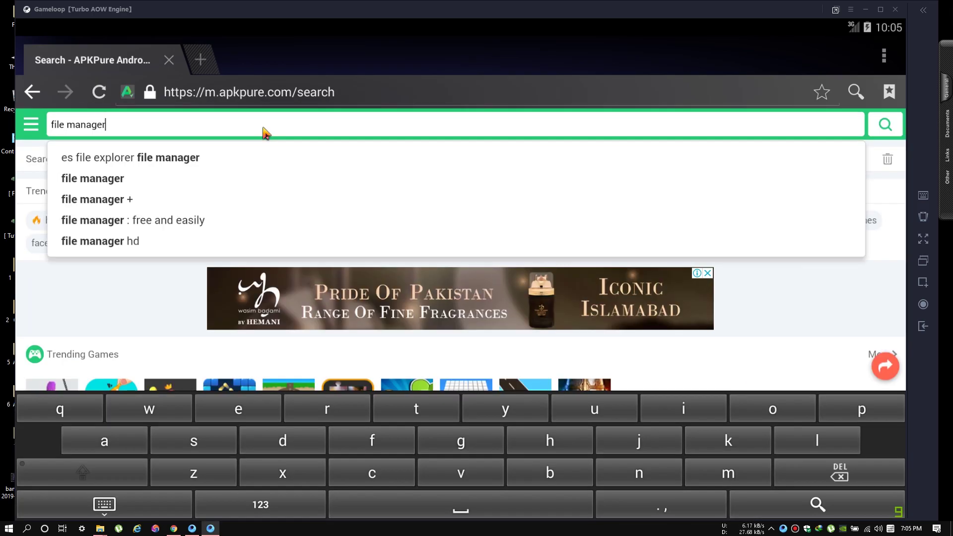
- Search APKPure for "file manager +" and open the File Manager page by Flashlight + Clock
text(+)
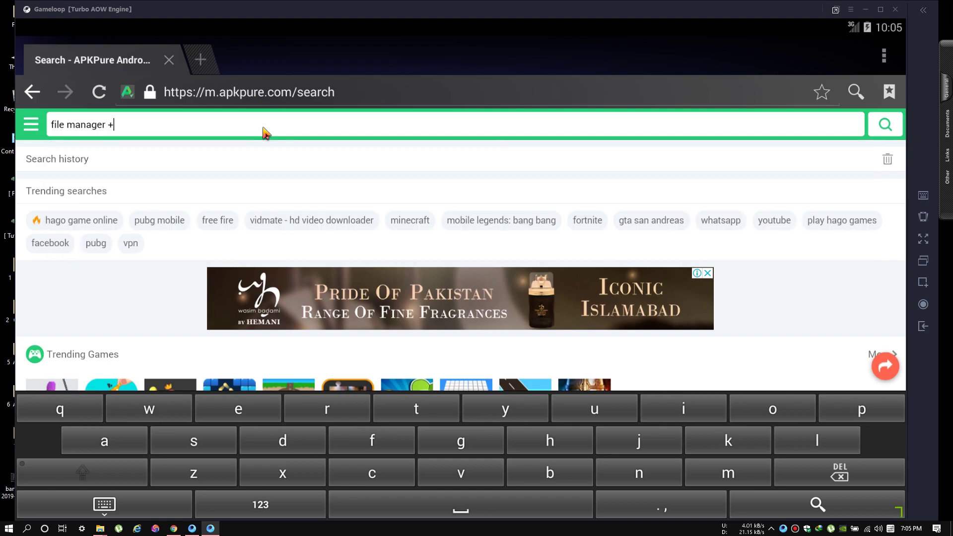
key(Return)
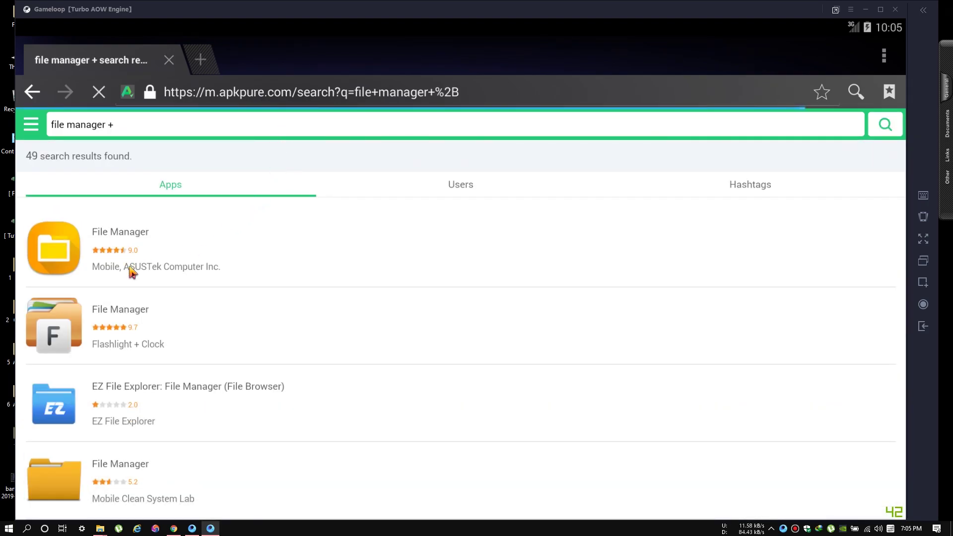
click(51, 327)
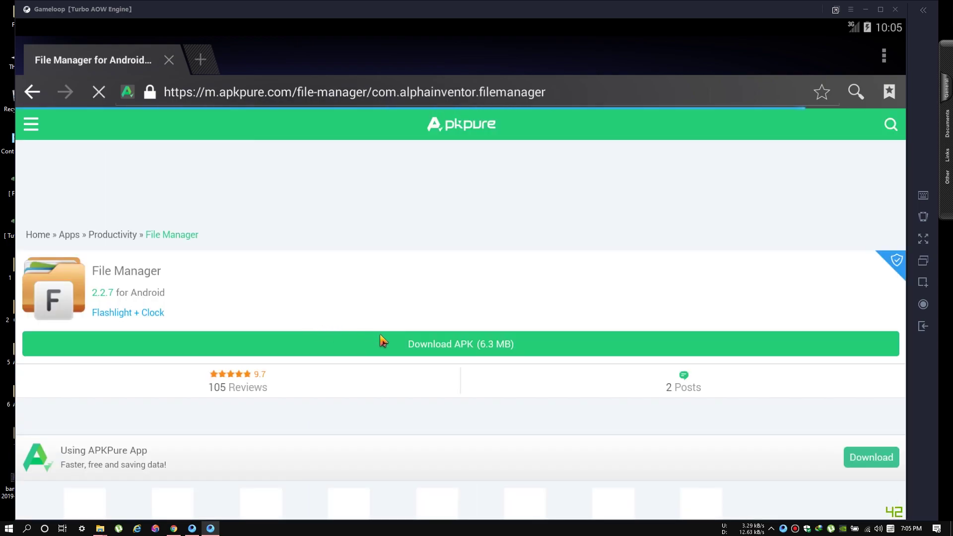
- Download File Manager_v2.2.7_apkpure.com.apk from APKPure and install File Manager + in the emulator
click(459, 349)
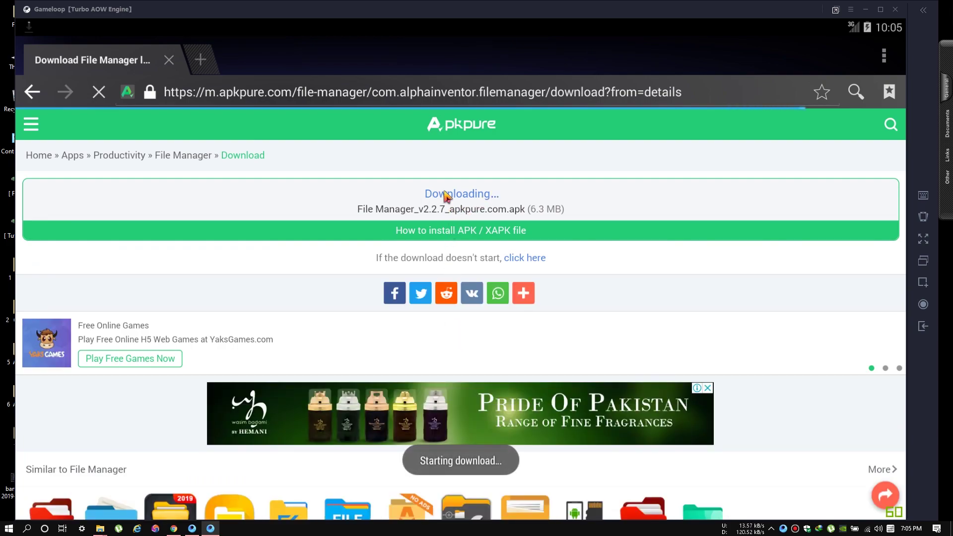
drag(75, 27, 50, 112)
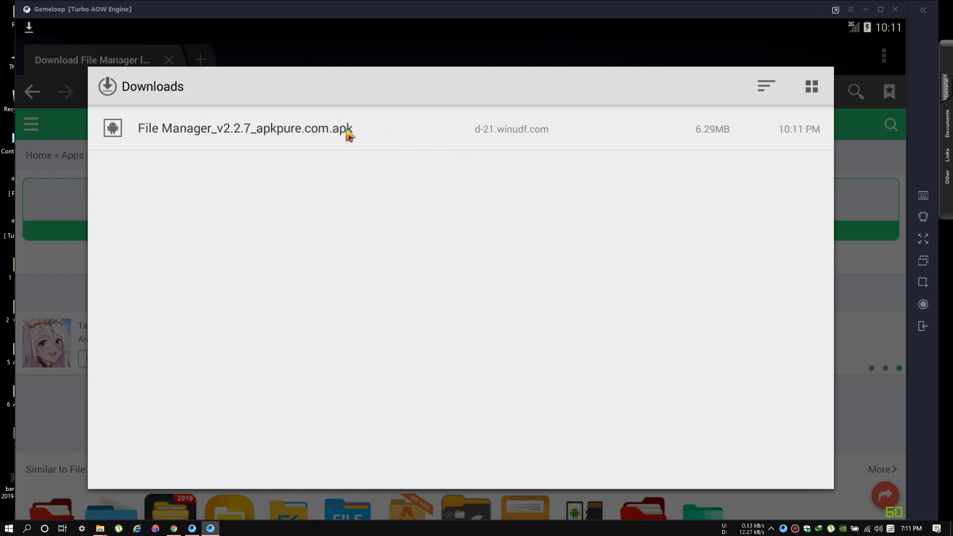
click(314, 131)
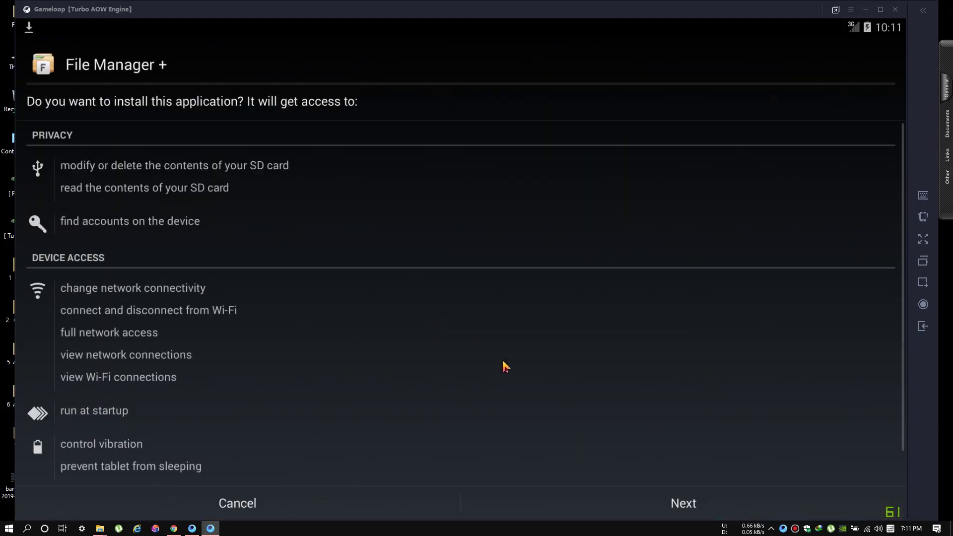
click(678, 503)
click(678, 504)
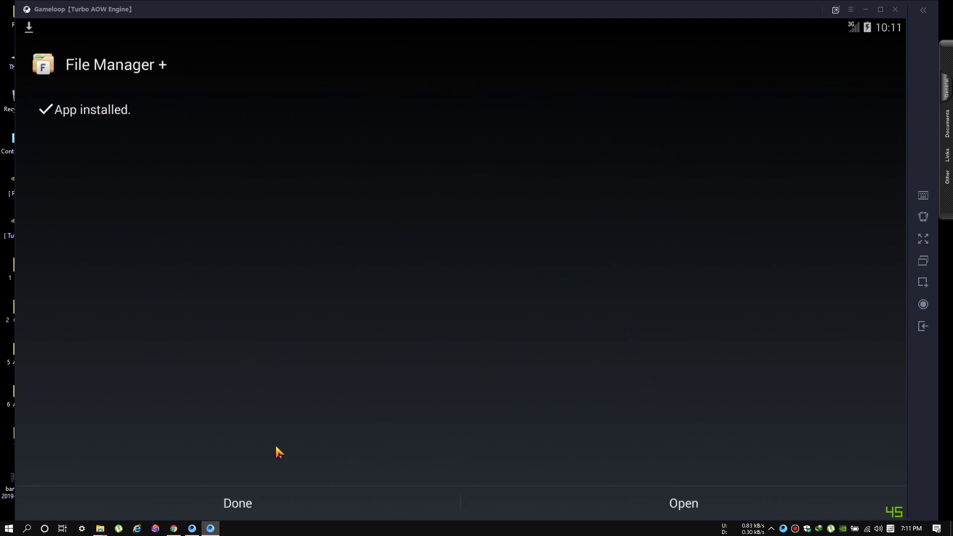
click(253, 508)
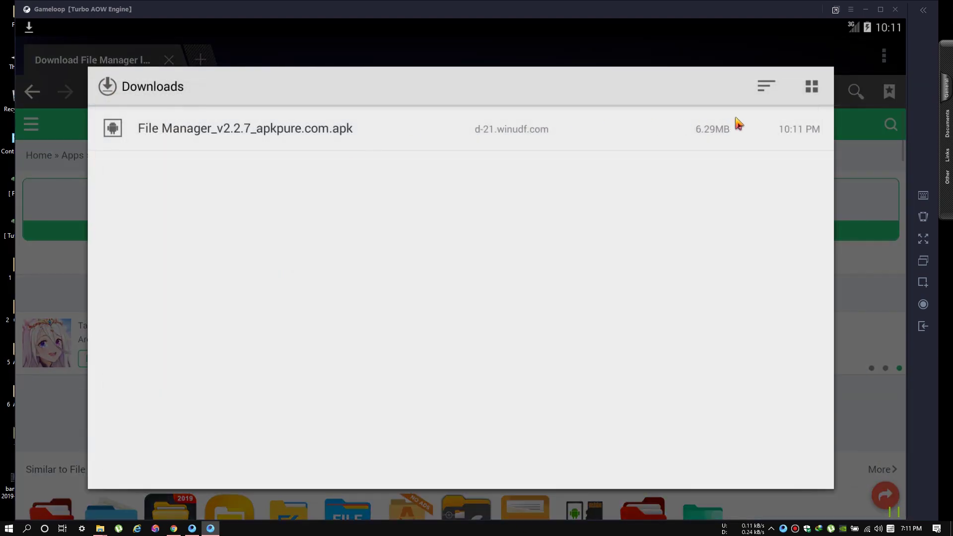
- Leave the downloads list and Browser for the emulator's home screen and open File Manager +
click(881, 292)
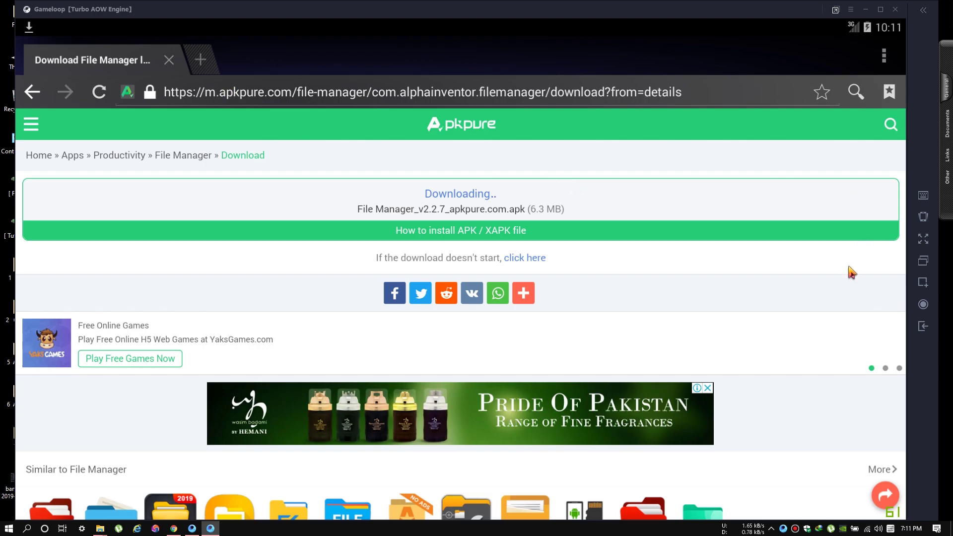
click(924, 327)
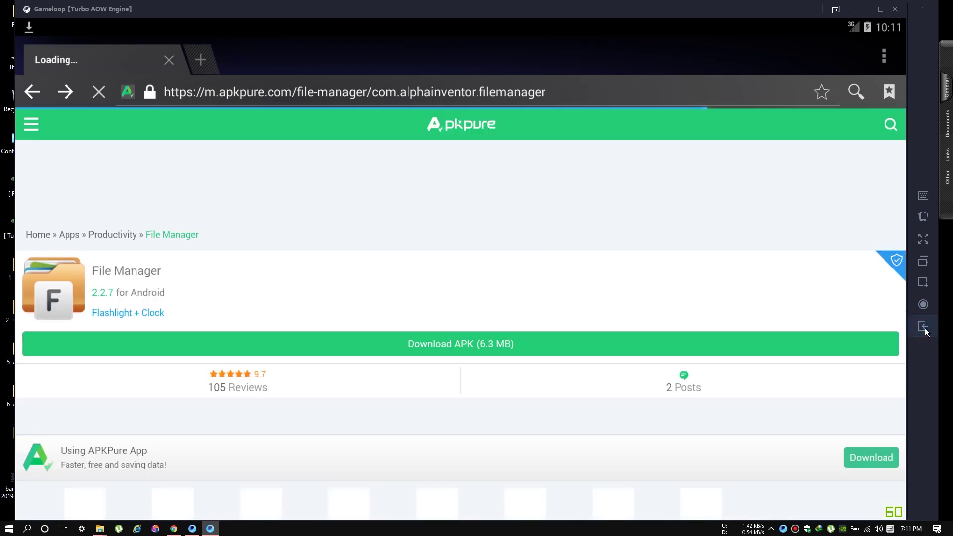
click(924, 328)
click(923, 327)
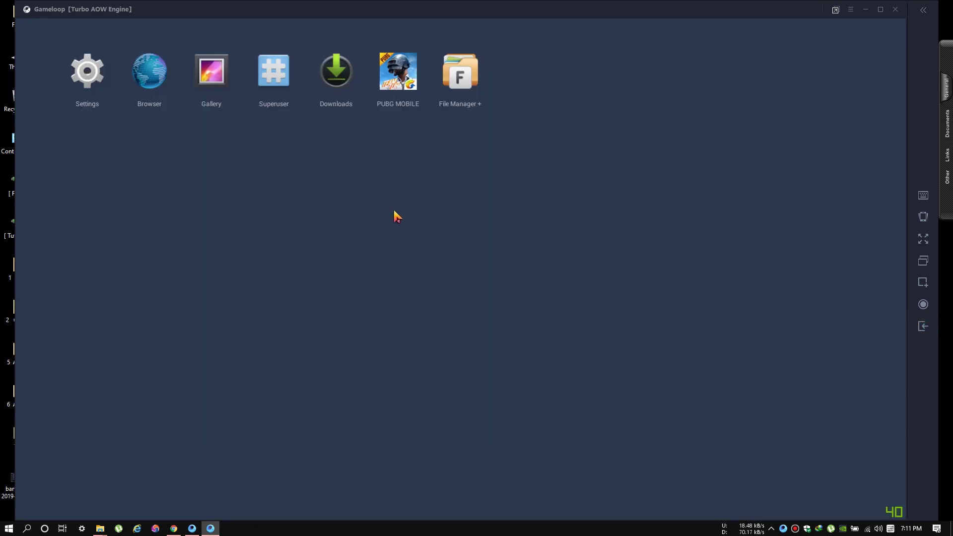
click(466, 75)
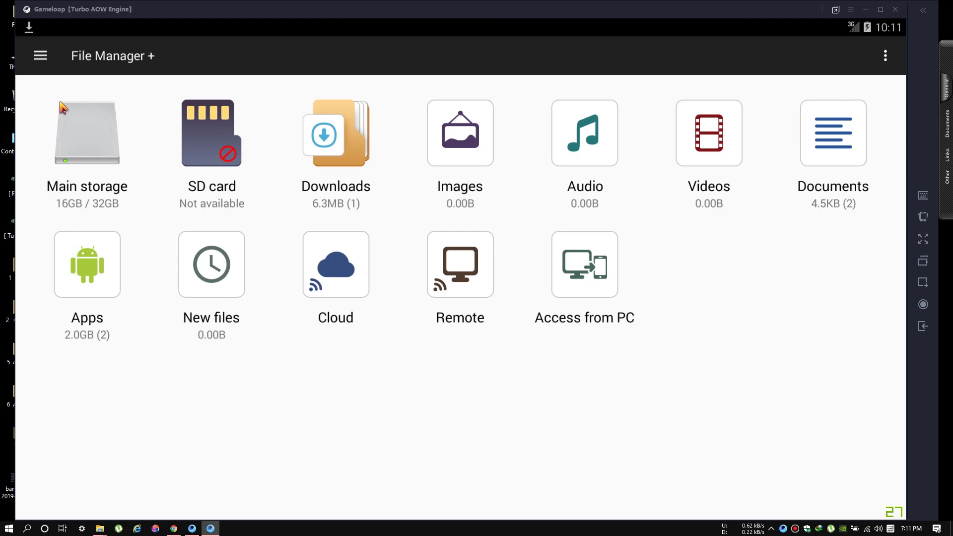
- In File Manager +, open the share1 folder inside the system's data folder
click(42, 57)
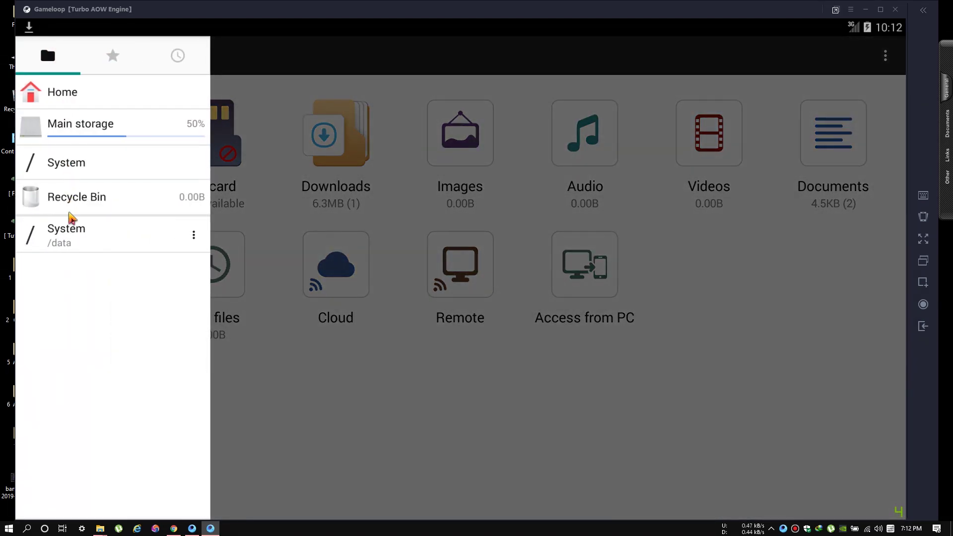
click(74, 167)
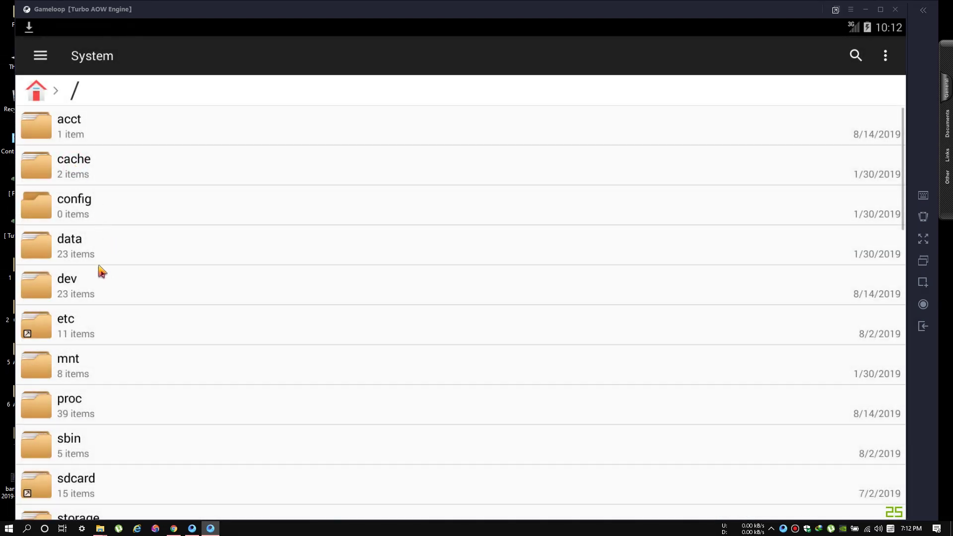
click(86, 248)
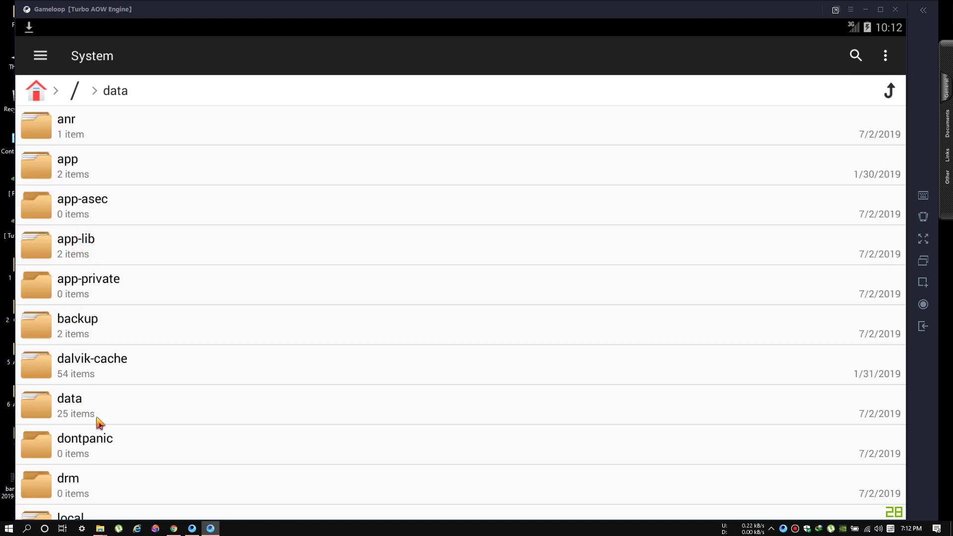
scroll(97, 419, down, 10)
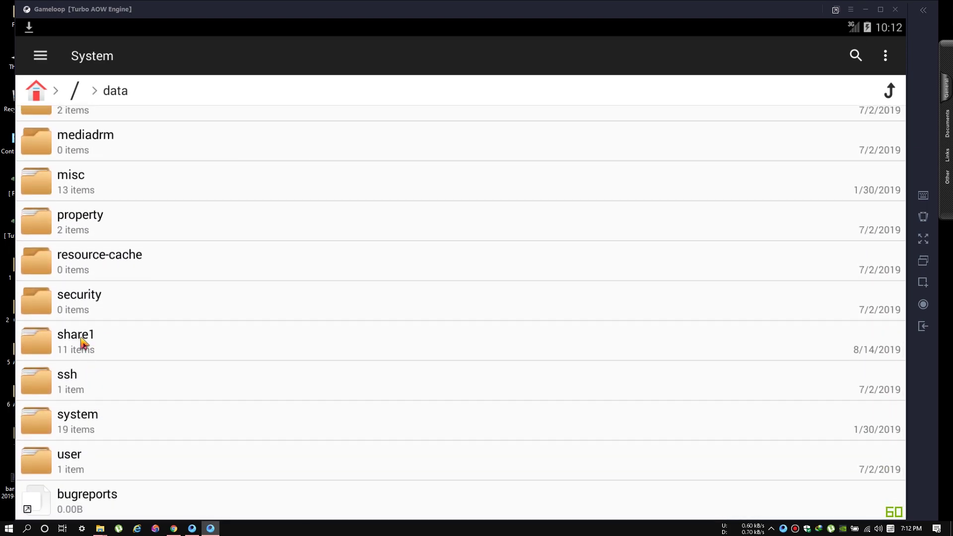
click(82, 340)
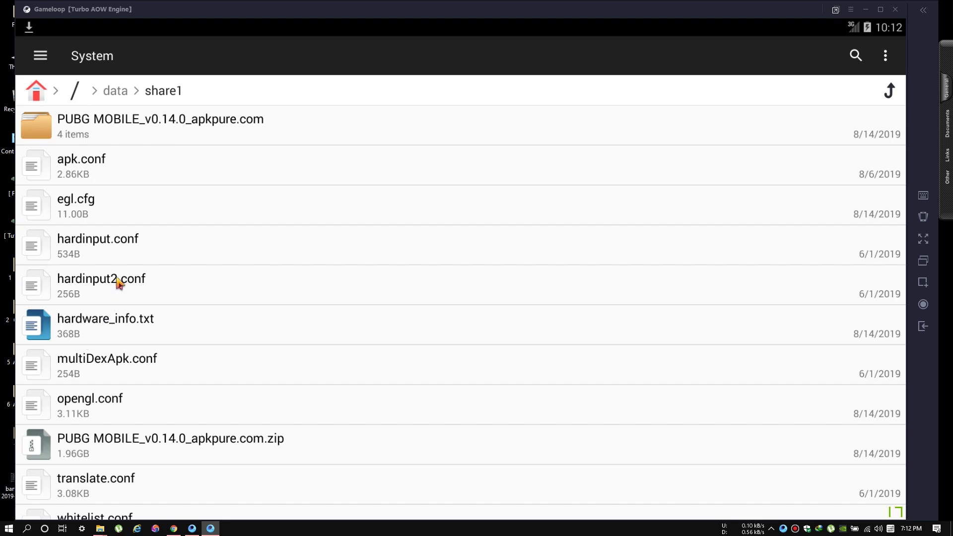
scroll(156, 291, down, 1)
scroll(151, 427, up, 1)
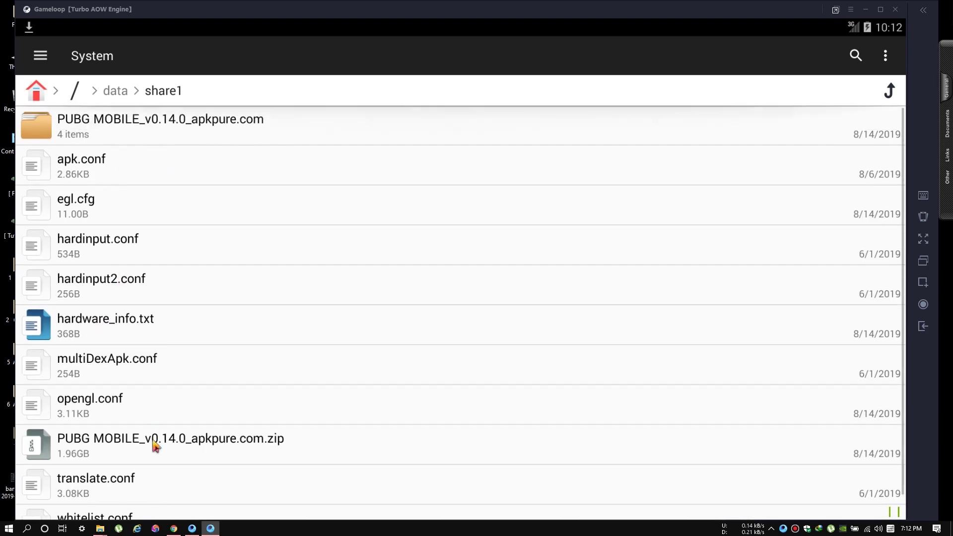
- In File Explorer, close the ui window and open the PUBG MOBILE_v0.14.0_apkpure.com folder inside MobileGamePCShared
mouse_move(99, 528)
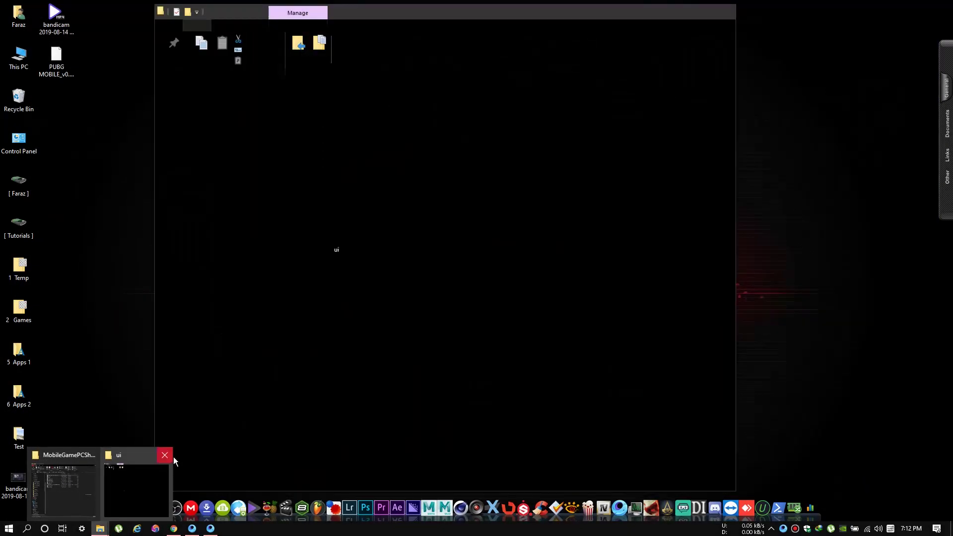
click(165, 455)
click(74, 476)
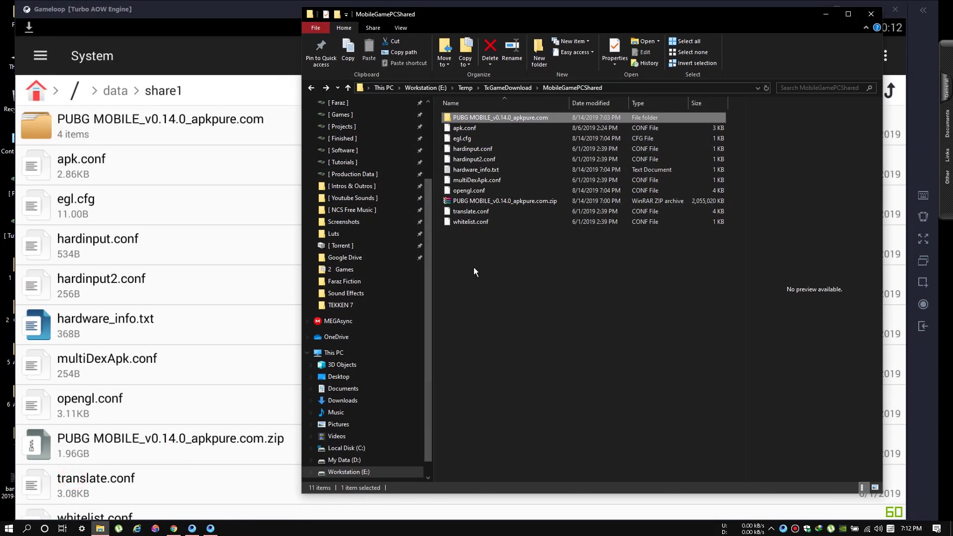
click(504, 88)
double_click(476, 139)
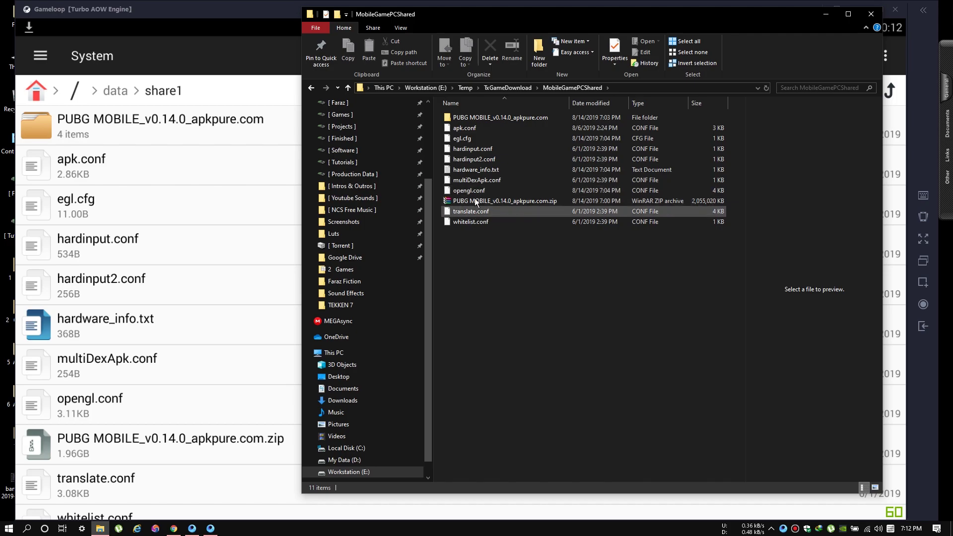
click(480, 120)
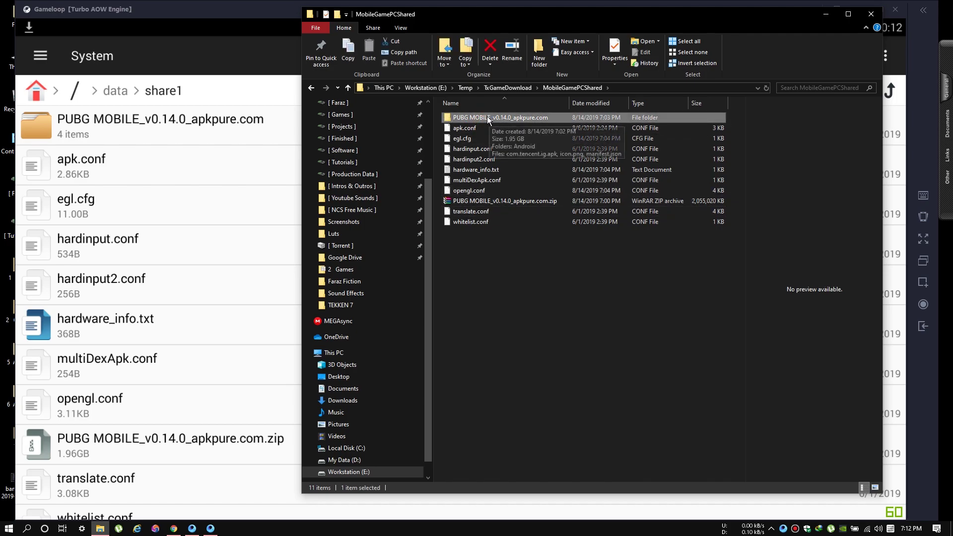
double_click(477, 119)
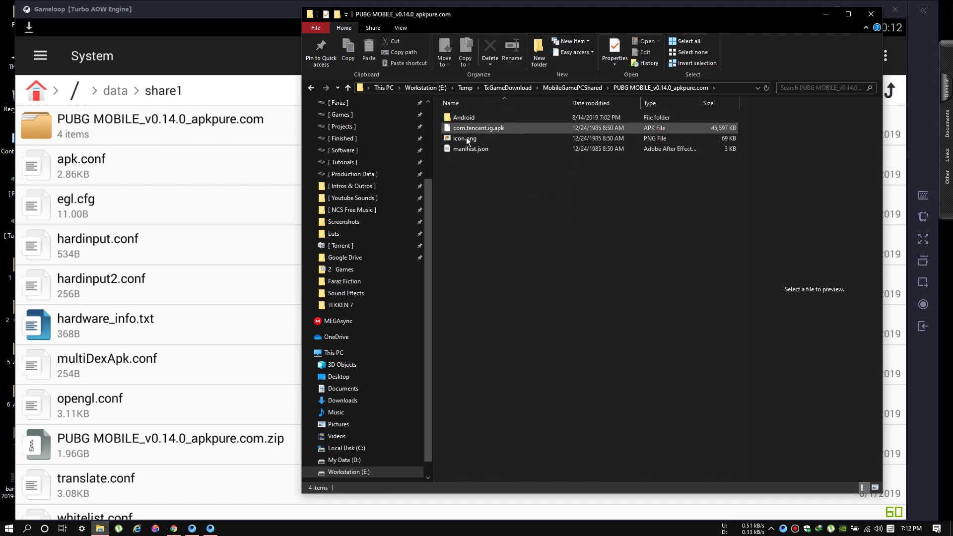
- Open the PUBG MOBILE_v0.14.0_apkpure.com folder in File Manager + and bring its File Explorer window back up for comparison
click(113, 128)
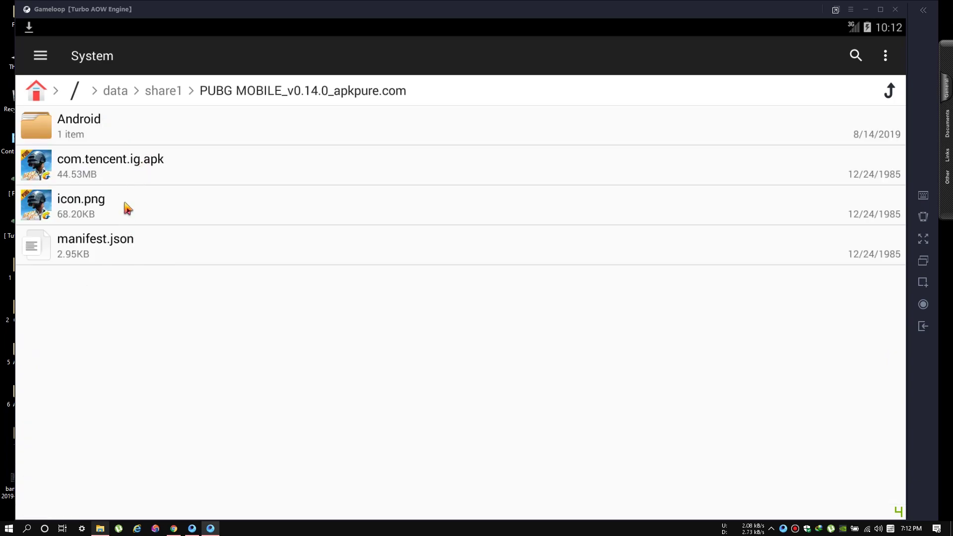
click(94, 492)
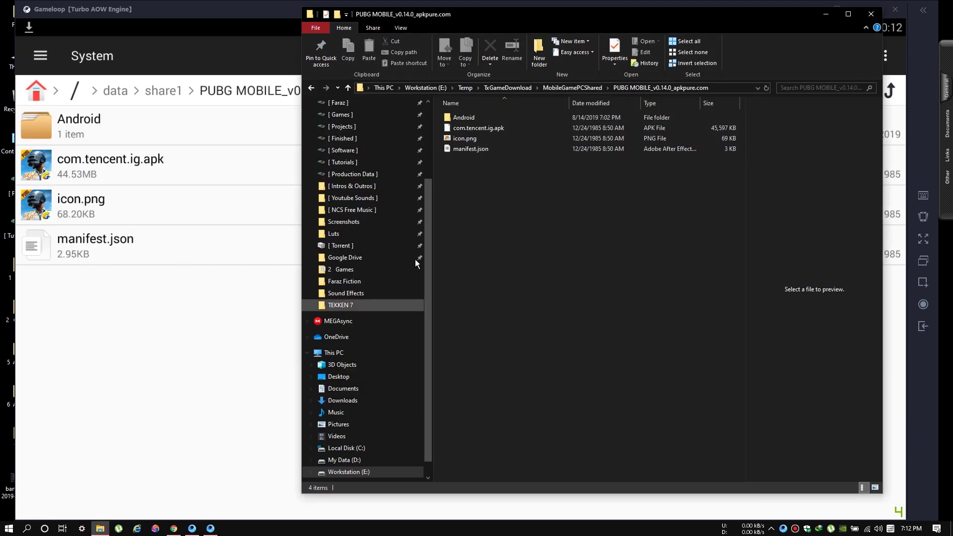